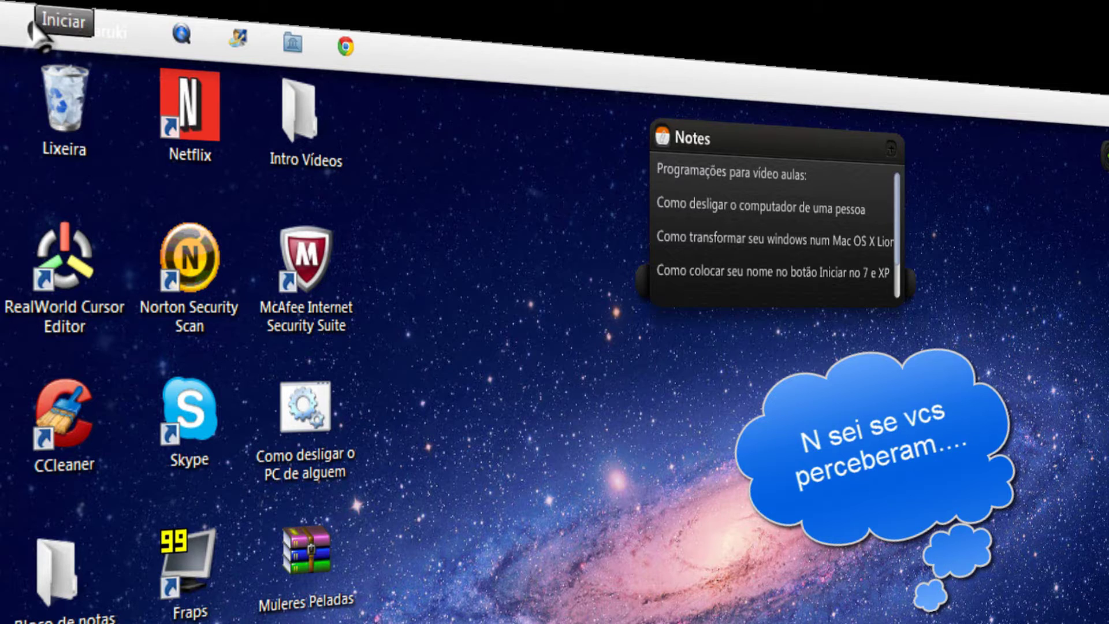
click(39, 32)
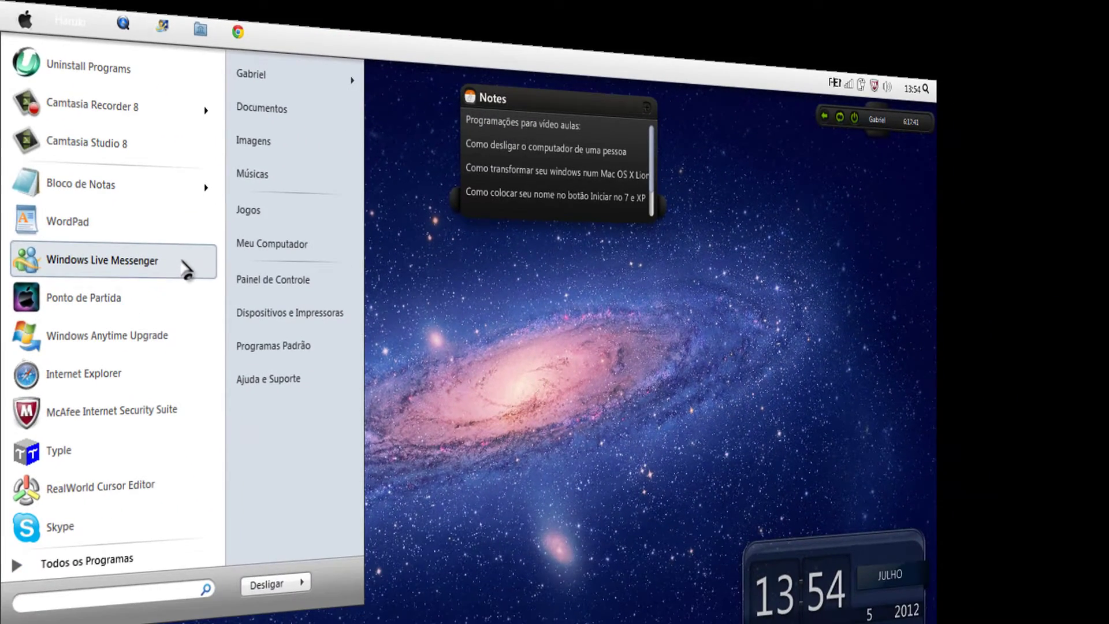
click(456, 421)
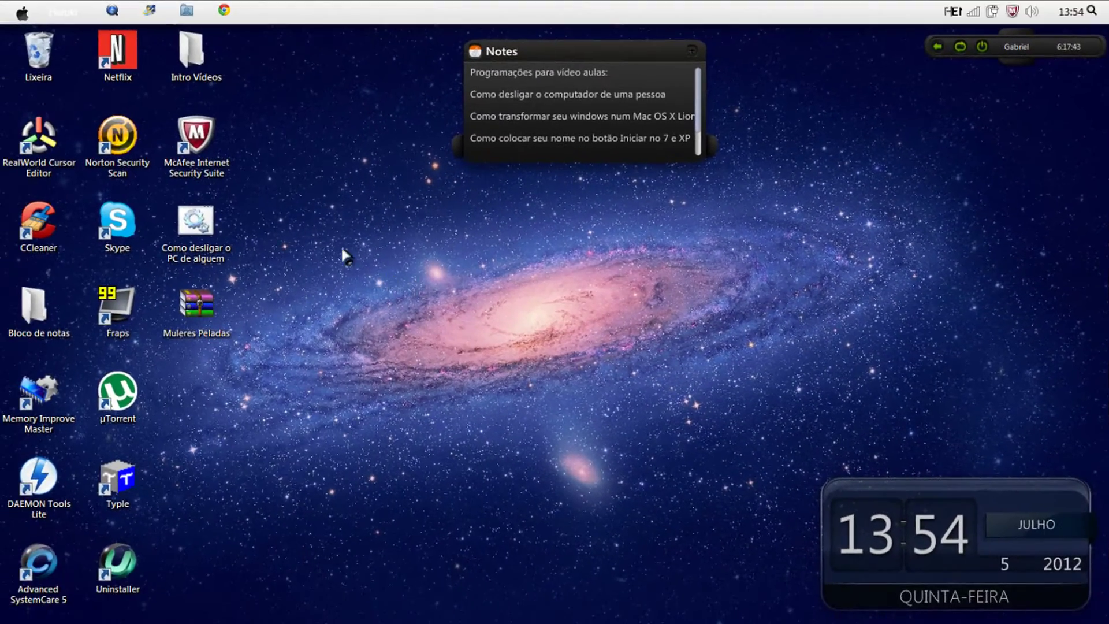
drag(284, 230, 927, 342)
Read through the planned video lessons in the Notes gadget, including the entry on turning Windows into Mac OS X Lion
scroll(700, 92, down, 3)
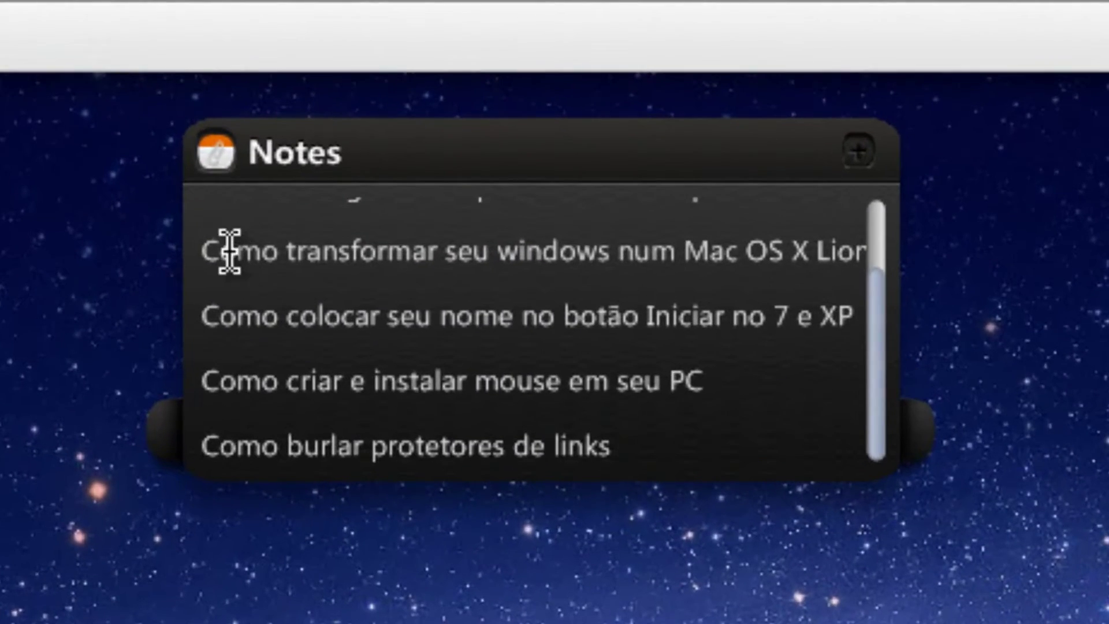
drag(198, 250, 847, 293)
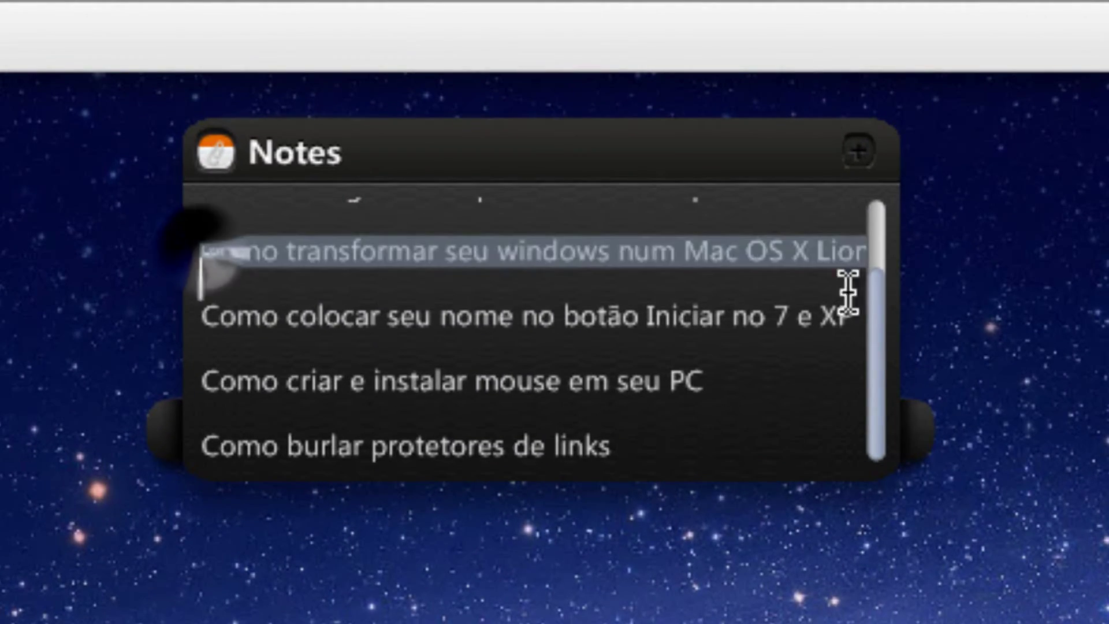
click(1050, 290)
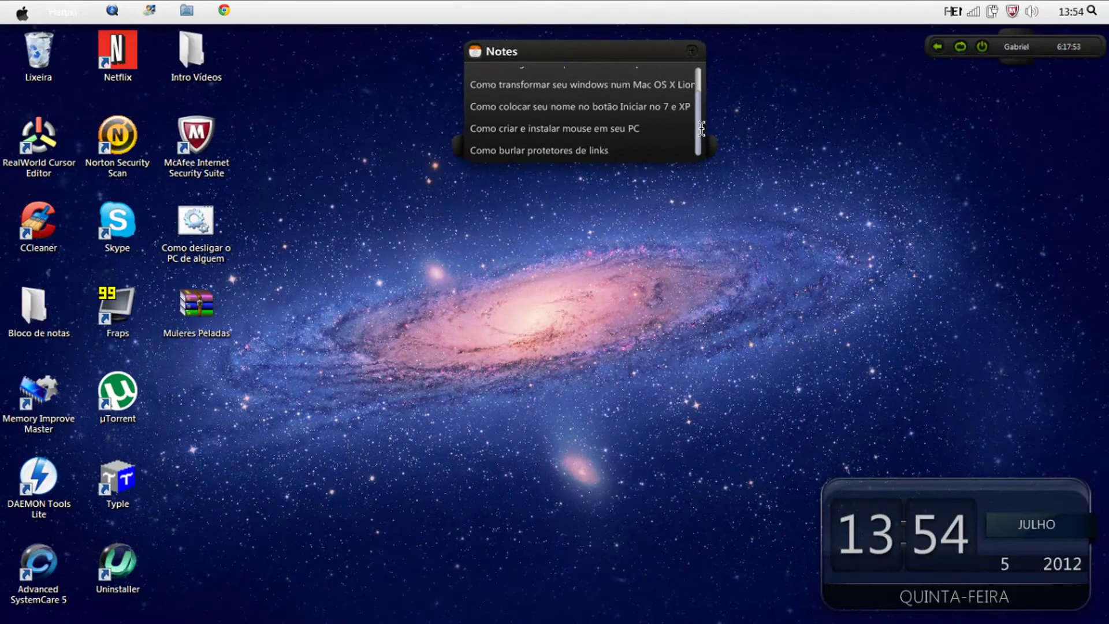
drag(701, 137, 698, 7)
View the YouTube channel page in Chrome and minimize the browser window
mouse_move(866, 622)
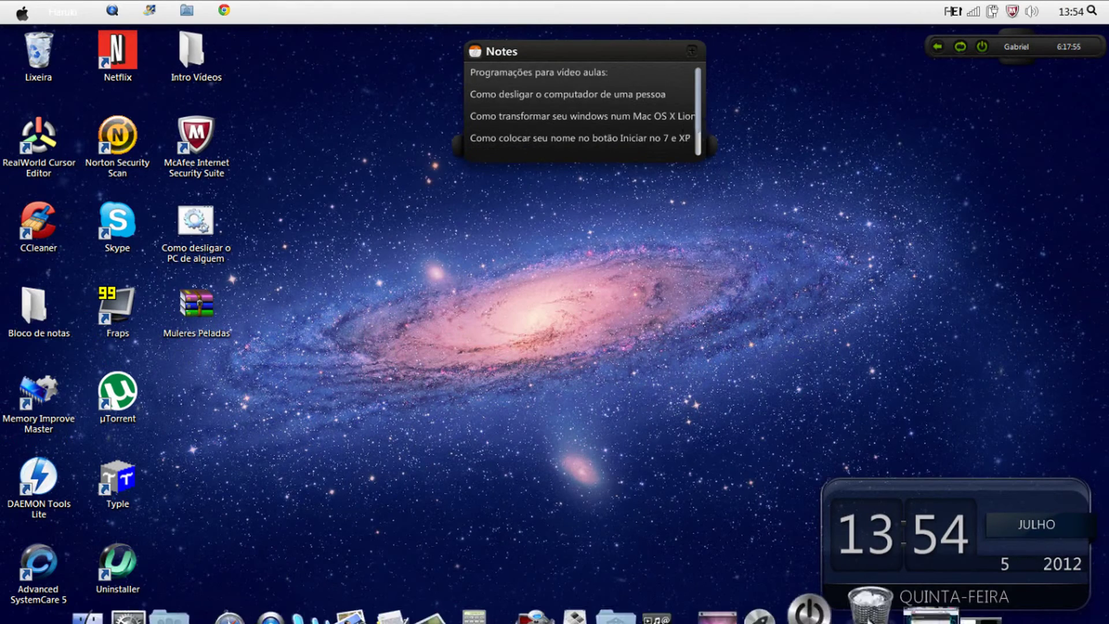
click(917, 583)
click(734, 506)
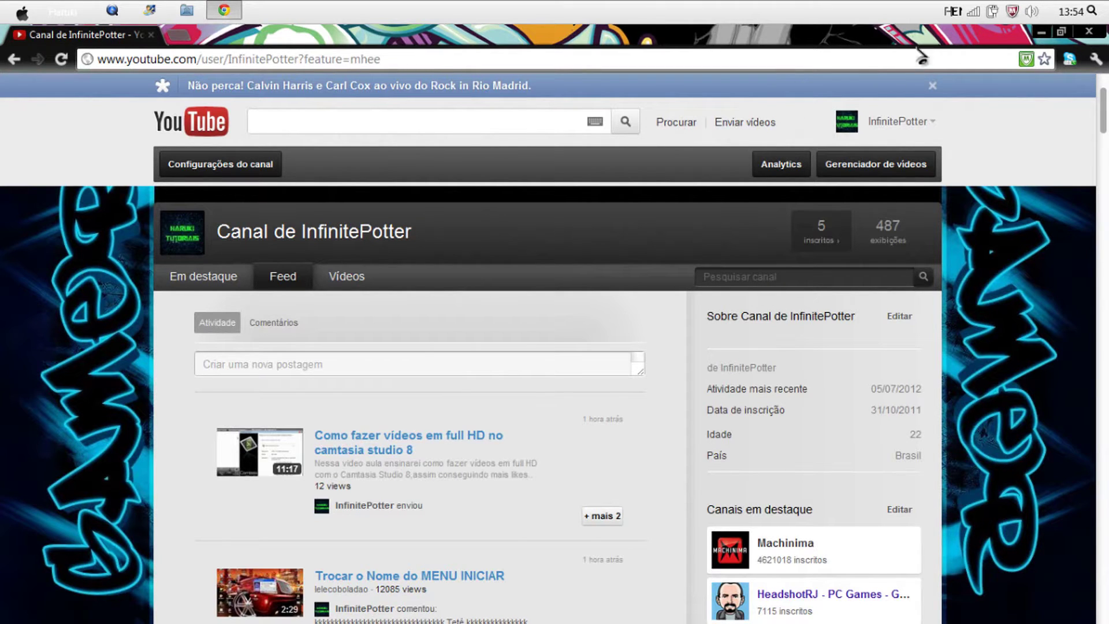
click(1039, 33)
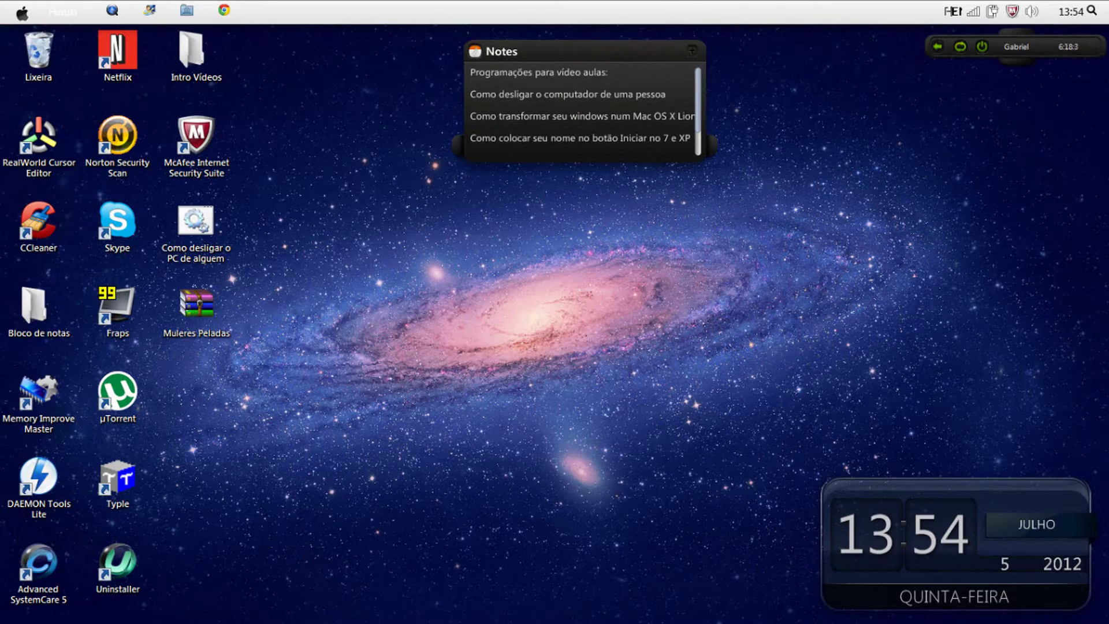
Open a blank Notepad document and enter shutdown -r -c "seu computador acaba de ser infectado por hackers..." -t 20
mouse_move(872, 614)
mouse_move(589, 621)
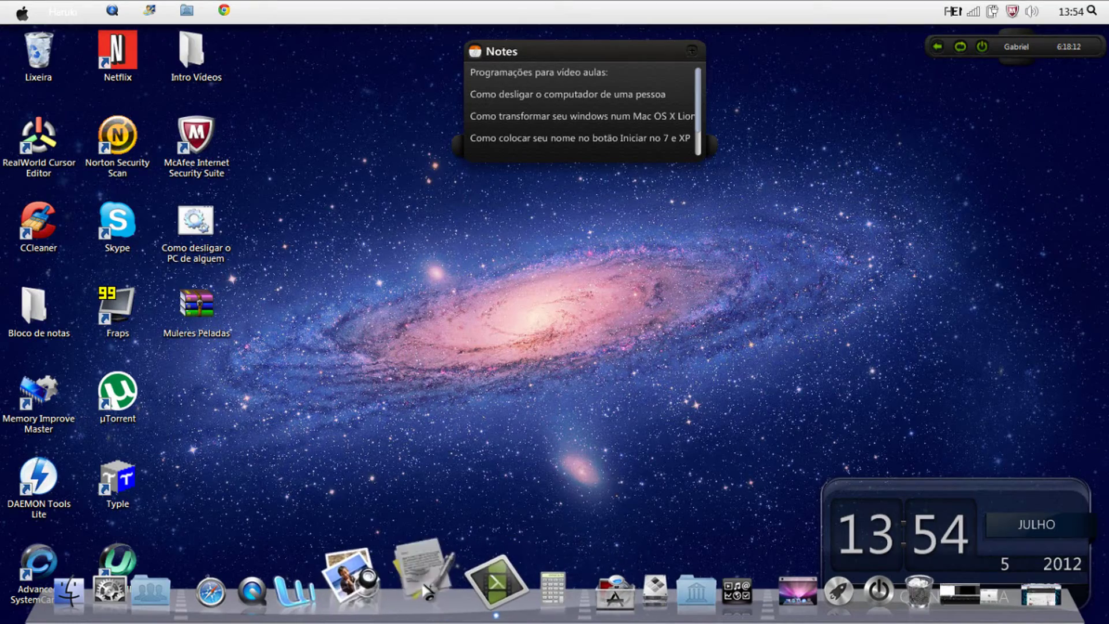
click(427, 589)
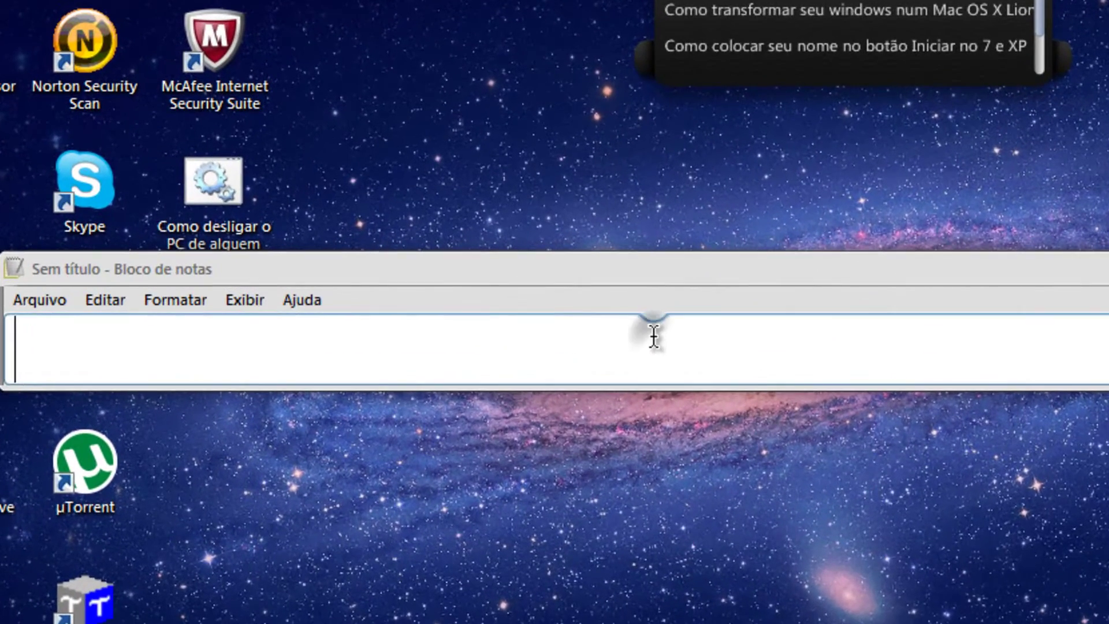
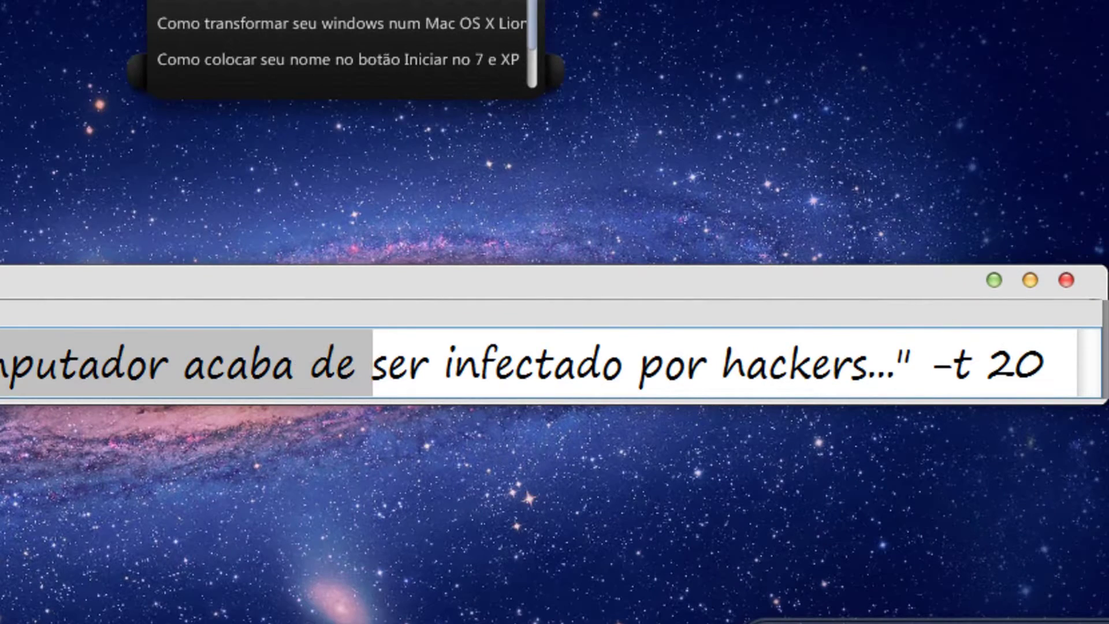
Replace the quoted message in the shutdown command with "Seu computador acaba de ser infectado por hackers..."
drag(6, 364, 879, 379)
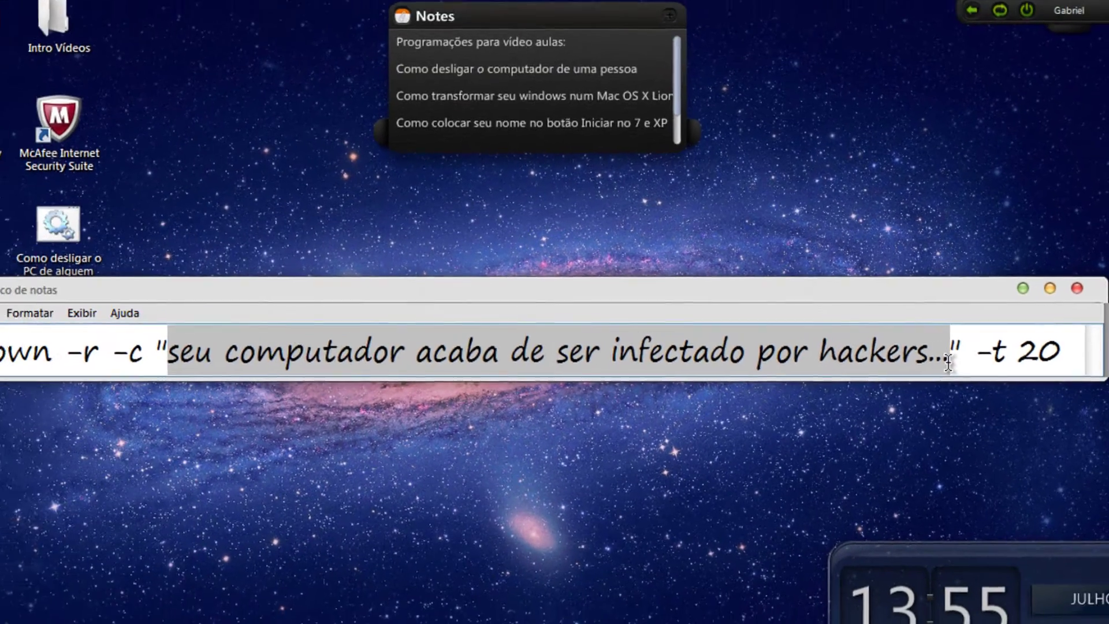
key(BackSpace)
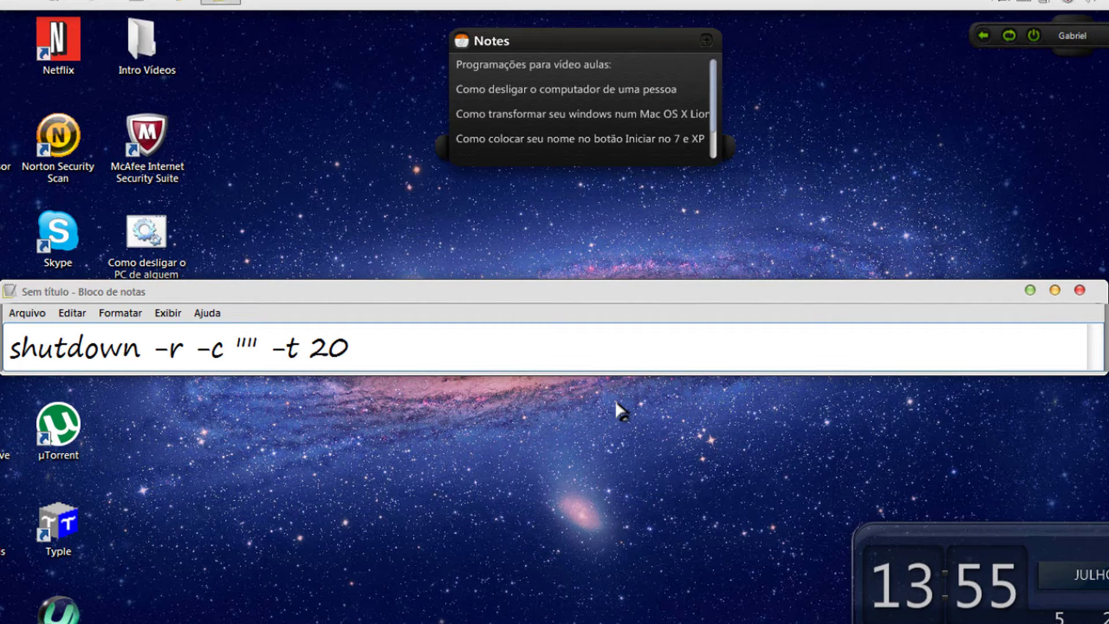
text(Seu)
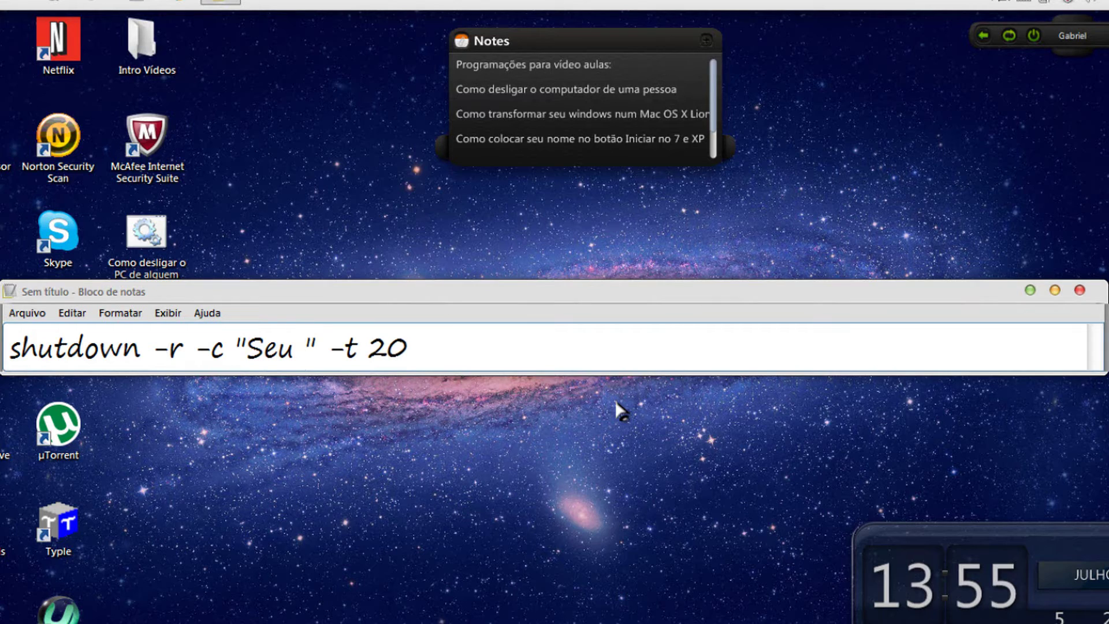
text( computador acaba de ser infectado por hackers)
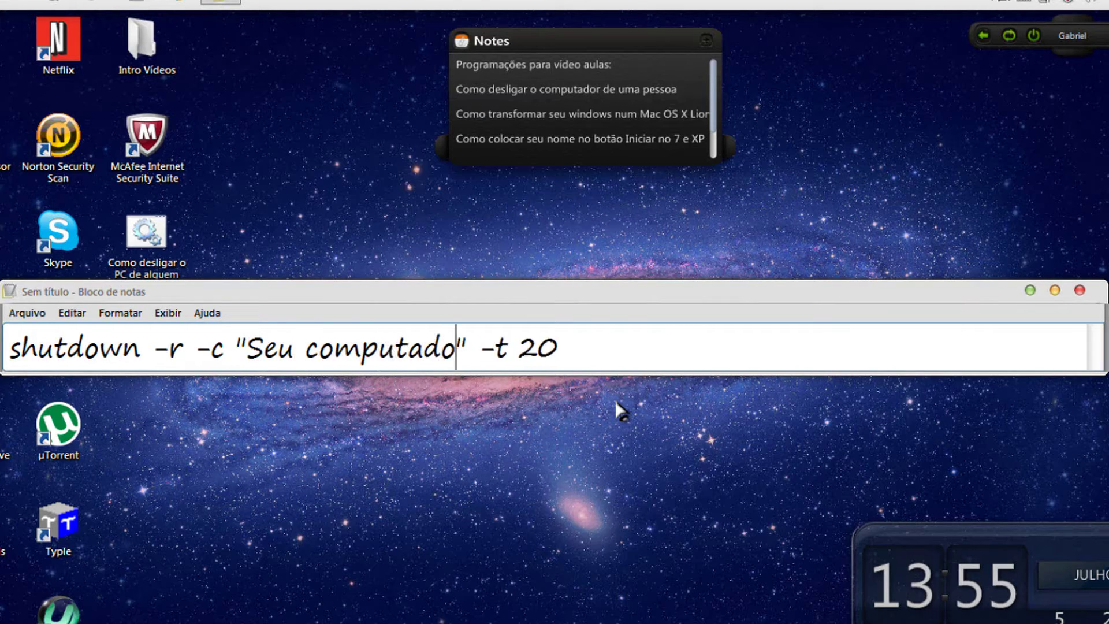
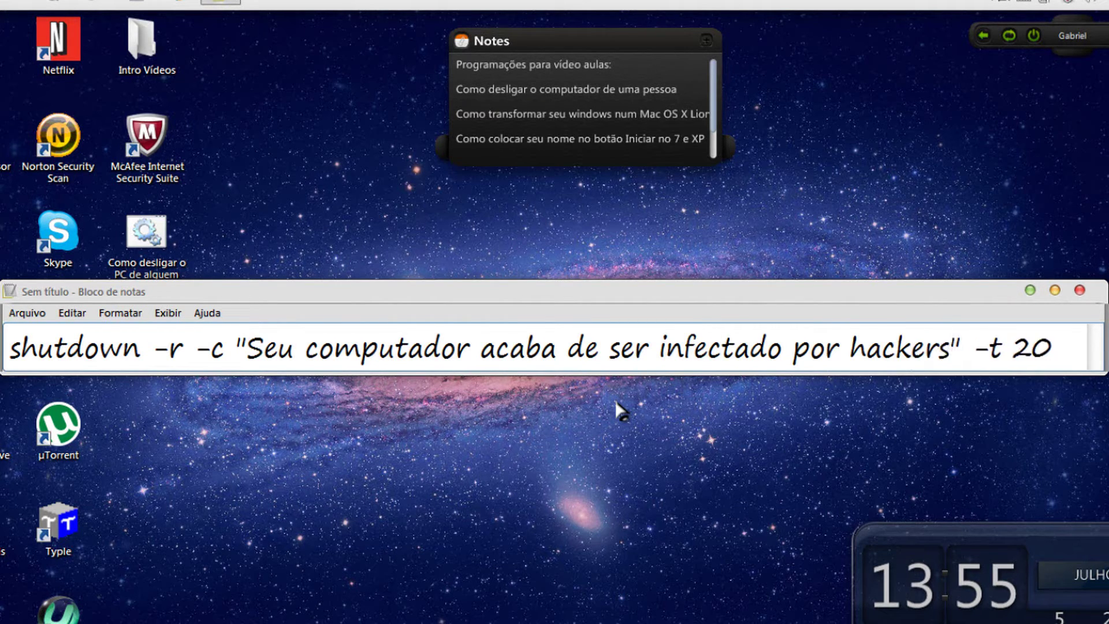
text(...)
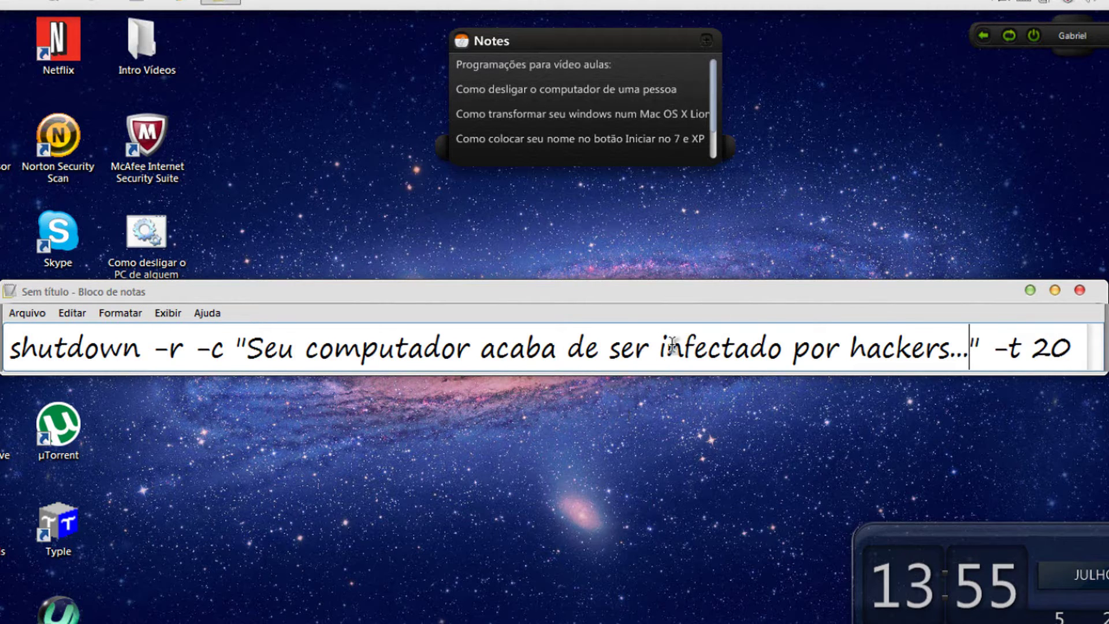
Examine the parts of the shutdown command line, from the full command to its quoted message
drag(15, 348, 818, 441)
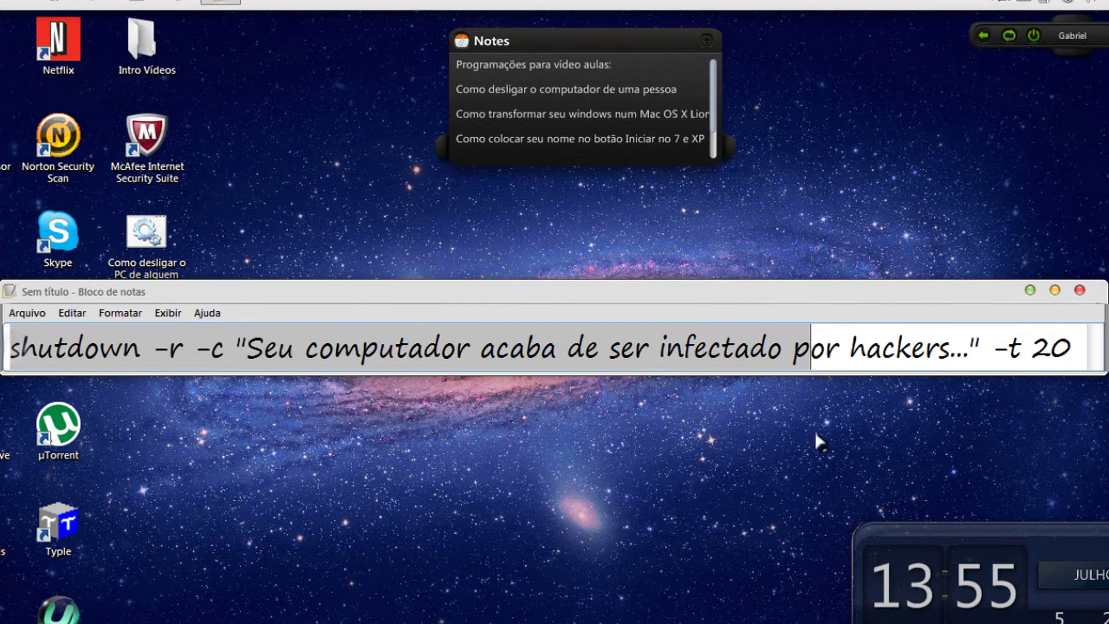
click(909, 329)
drag(1069, 346, 723, 346)
click(887, 349)
drag(841, 347, 481, 347)
drag(245, 346, 962, 387)
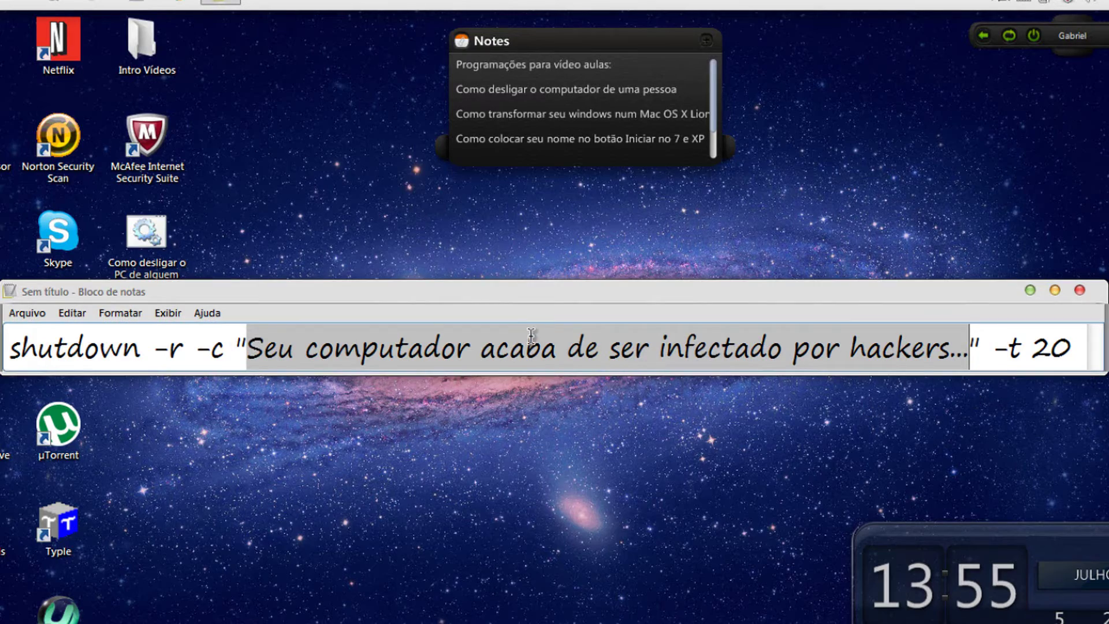
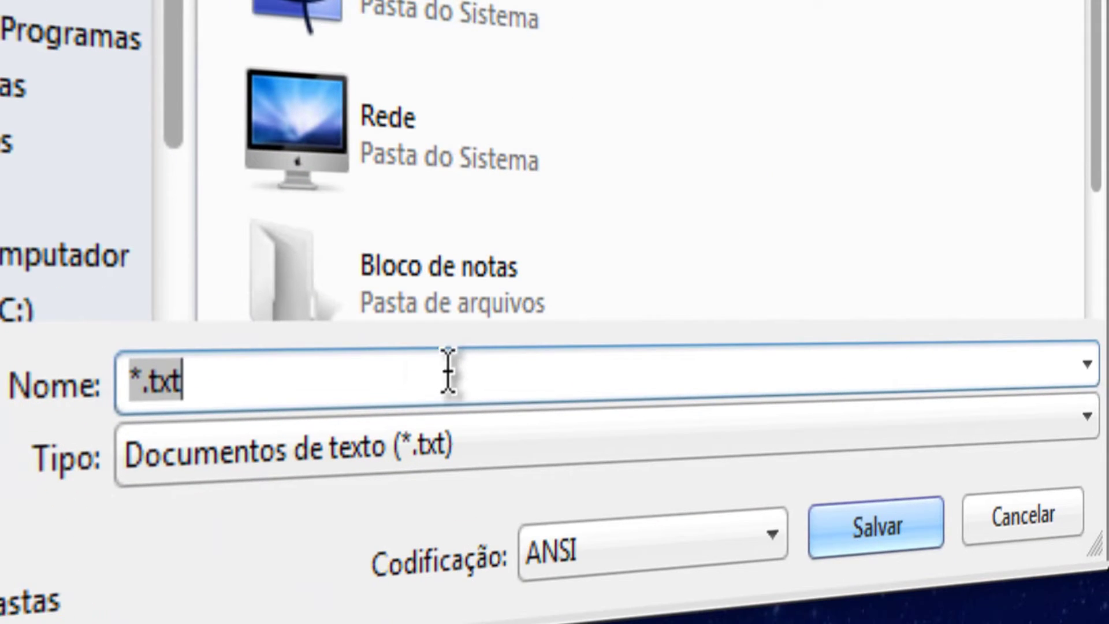
Save the Notepad file as "Como desligar o PC de alguem" and close its window
click(448, 382)
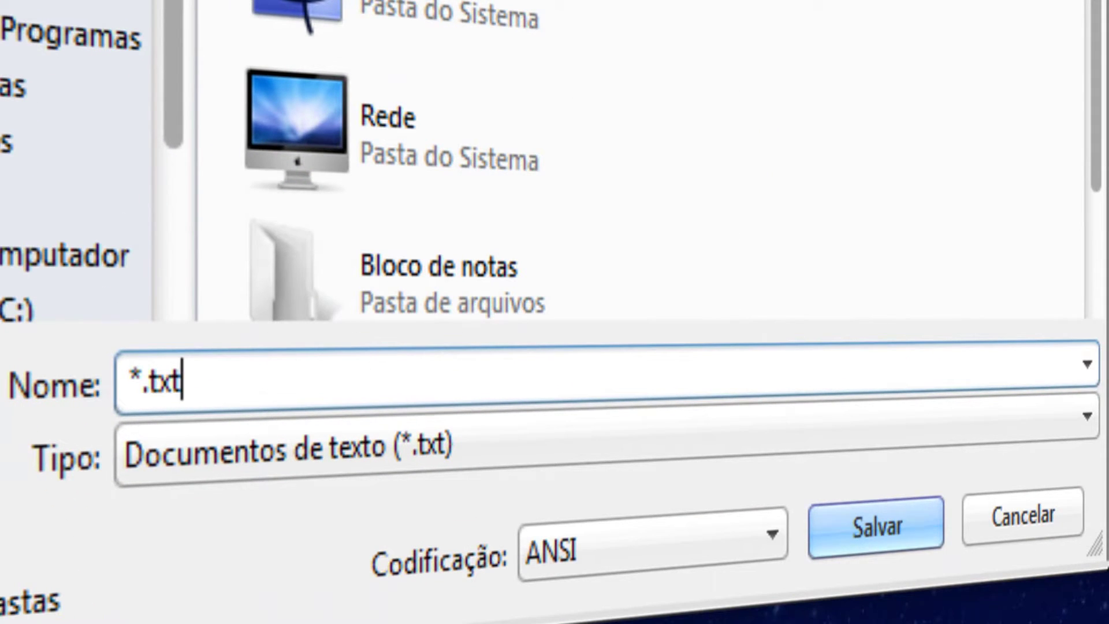
drag(221, 364, 112, 381)
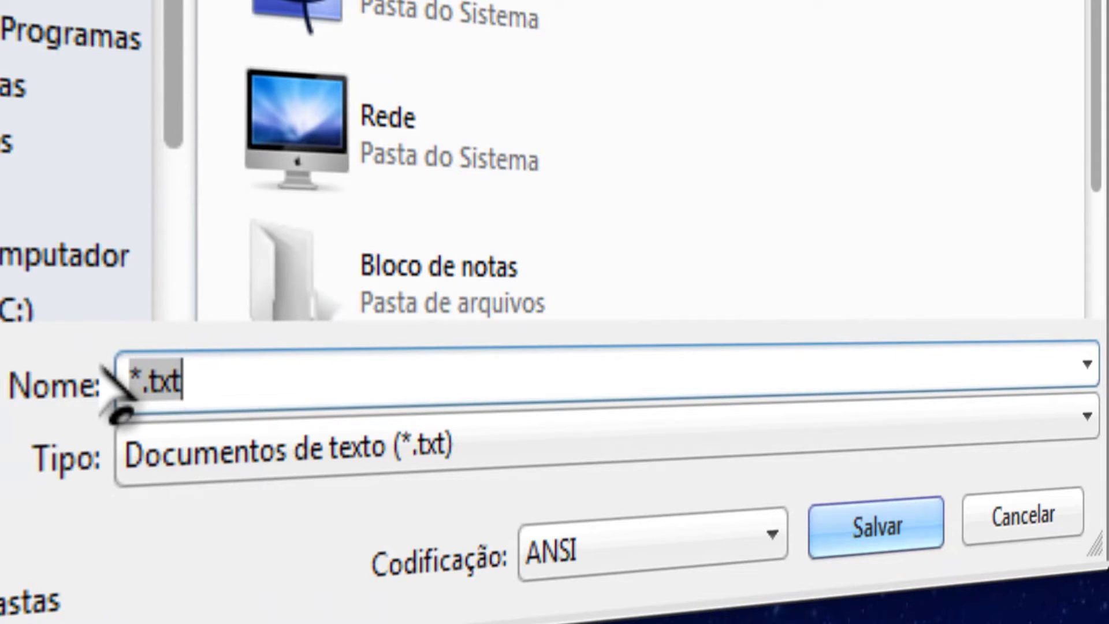
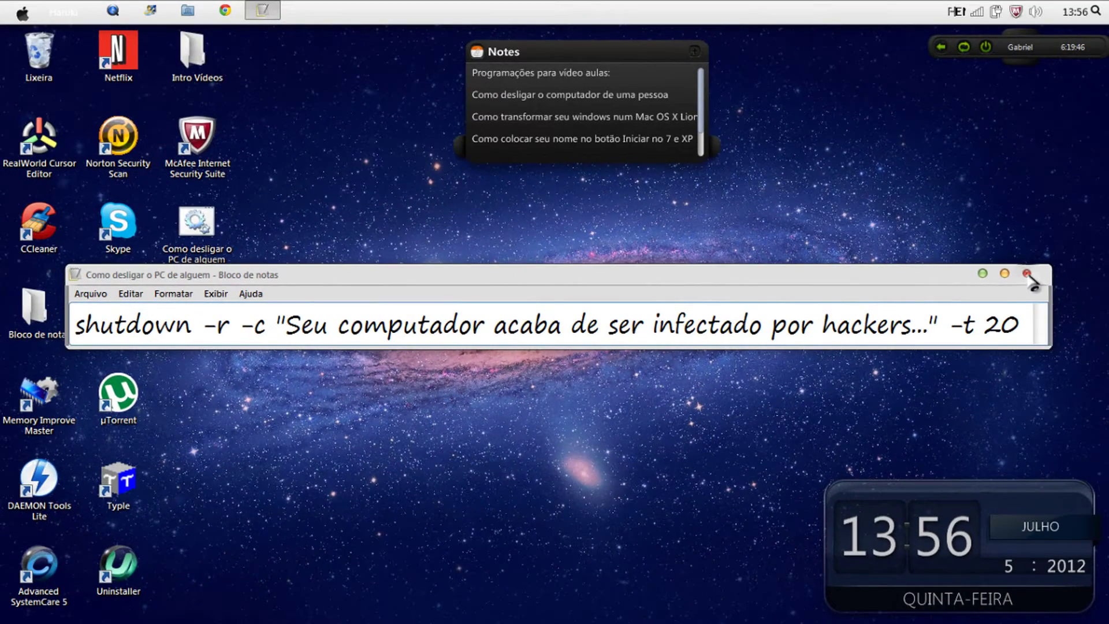
click(1027, 273)
Move the Muleres Peladas archive and the "Como desligar o PC de alguem" script away from the other icons onto empty desktop space
drag(197, 305, 792, 125)
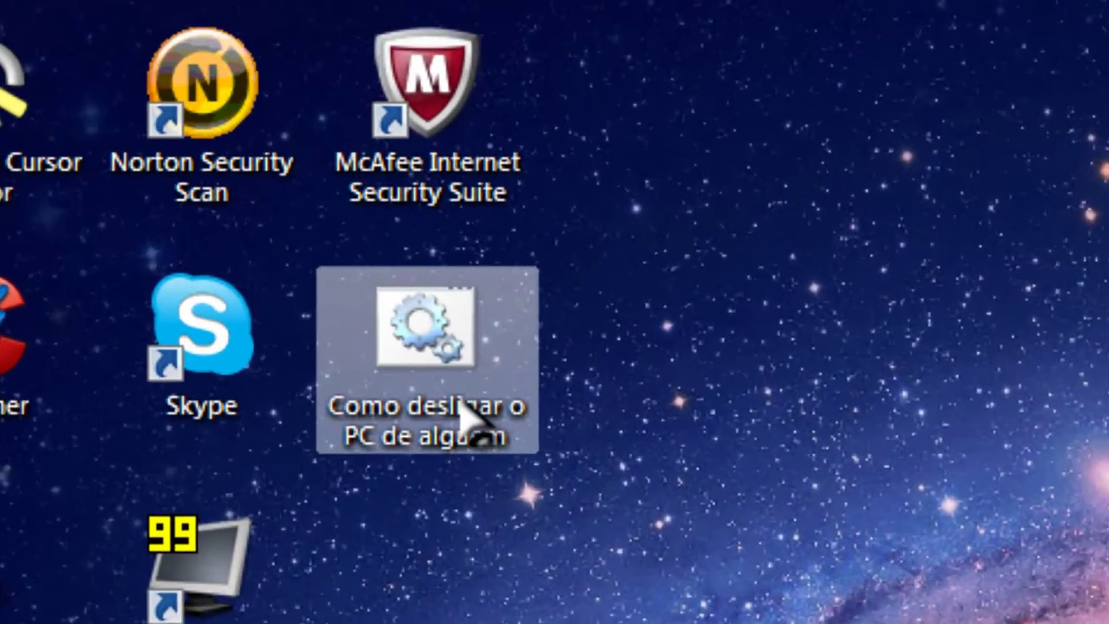
drag(329, 319, 1084, 604)
drag(579, 403, 578, 404)
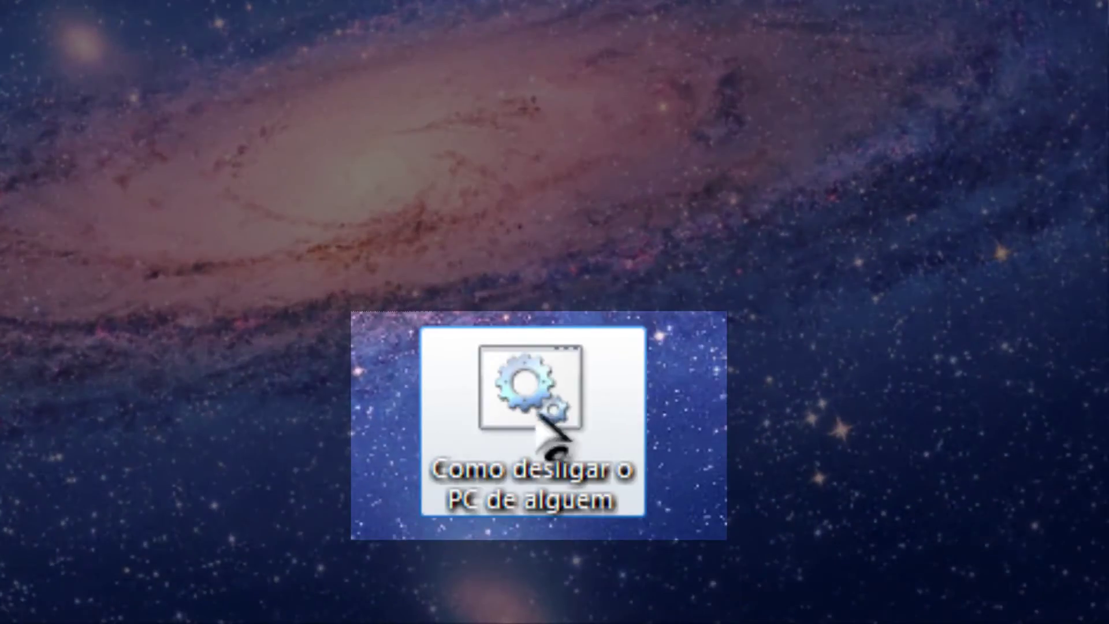
drag(204, 69, 680, 537)
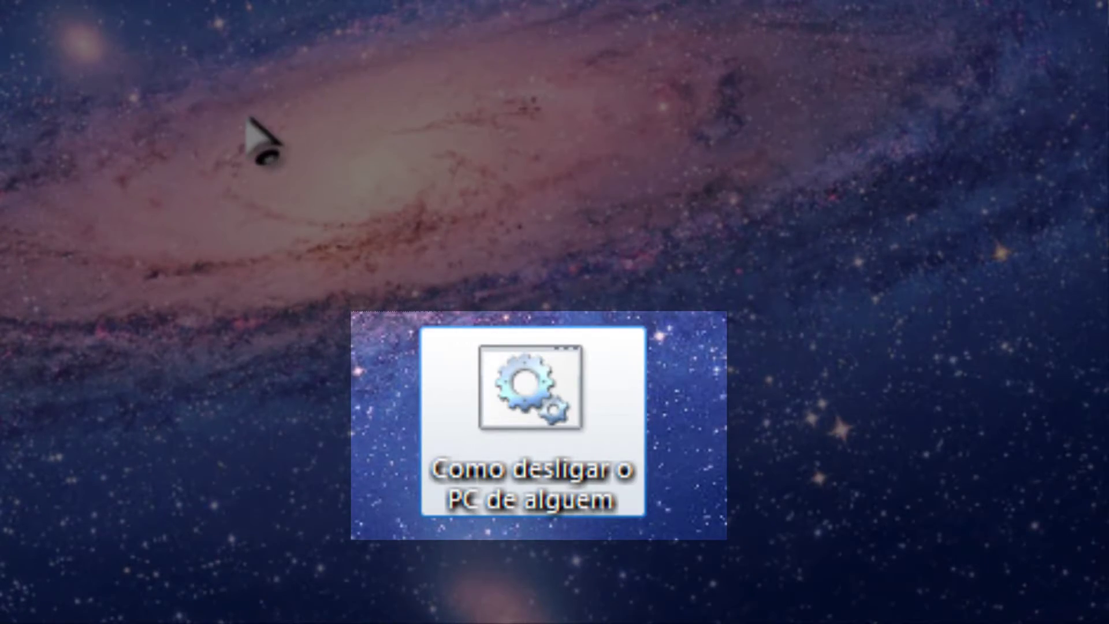
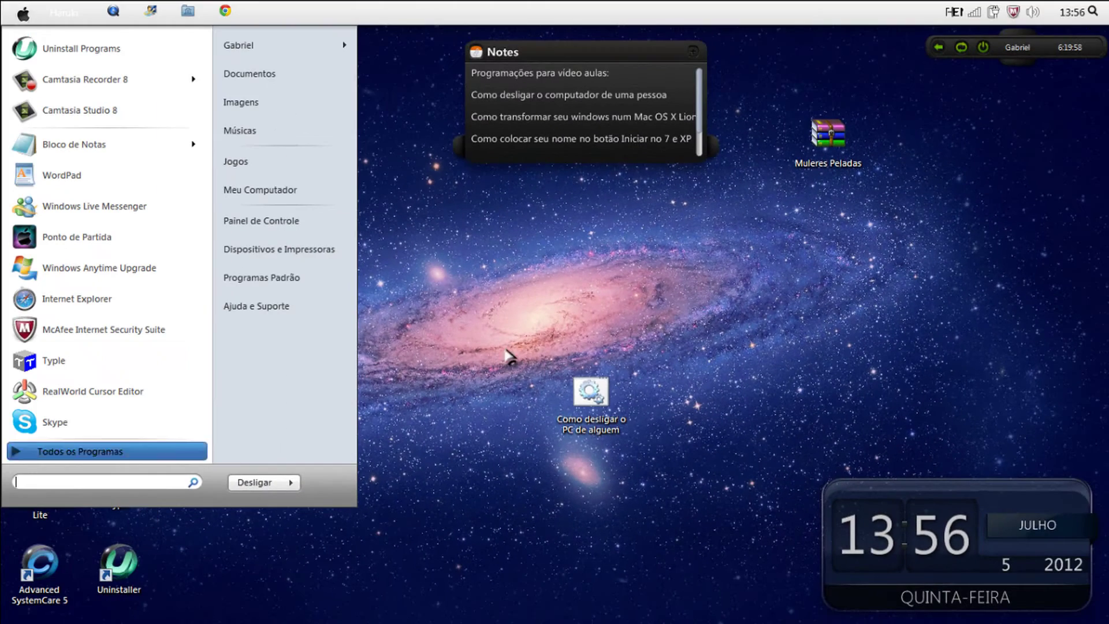
drag(488, 317, 756, 570)
drag(406, 245, 759, 548)
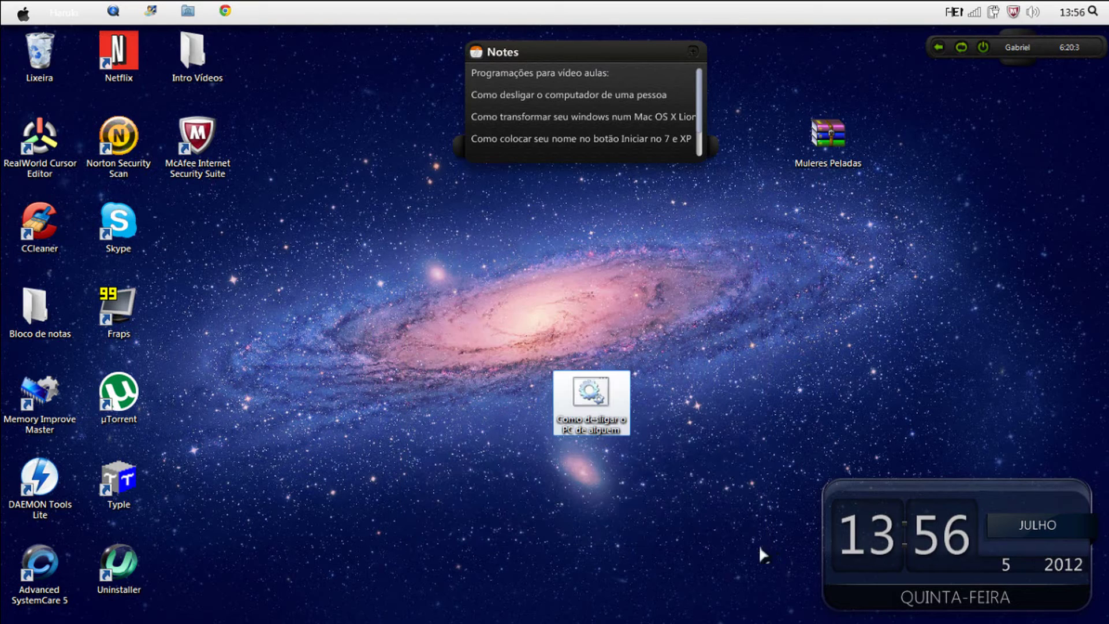
drag(509, 319, 681, 485)
drag(435, 236, 696, 524)
drag(525, 359, 745, 520)
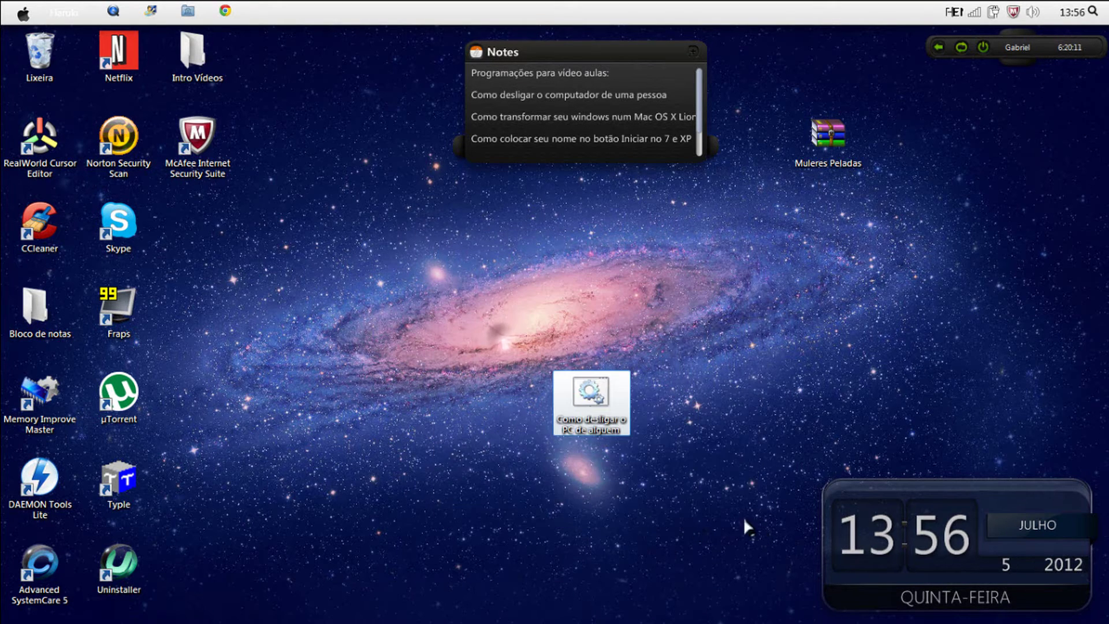
click(643, 547)
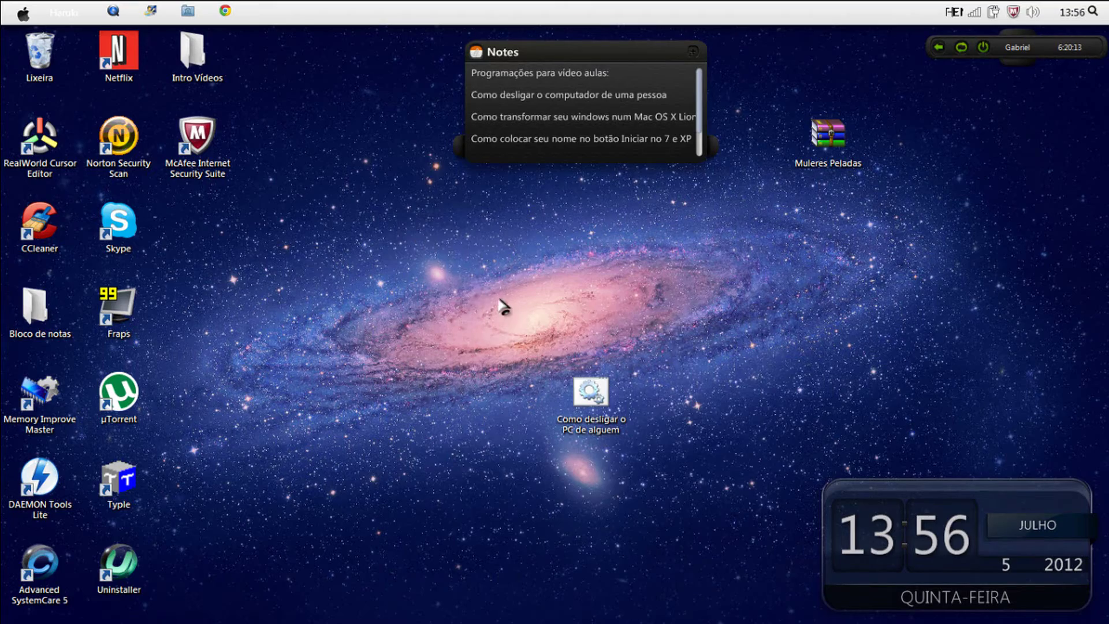
drag(549, 344, 636, 474)
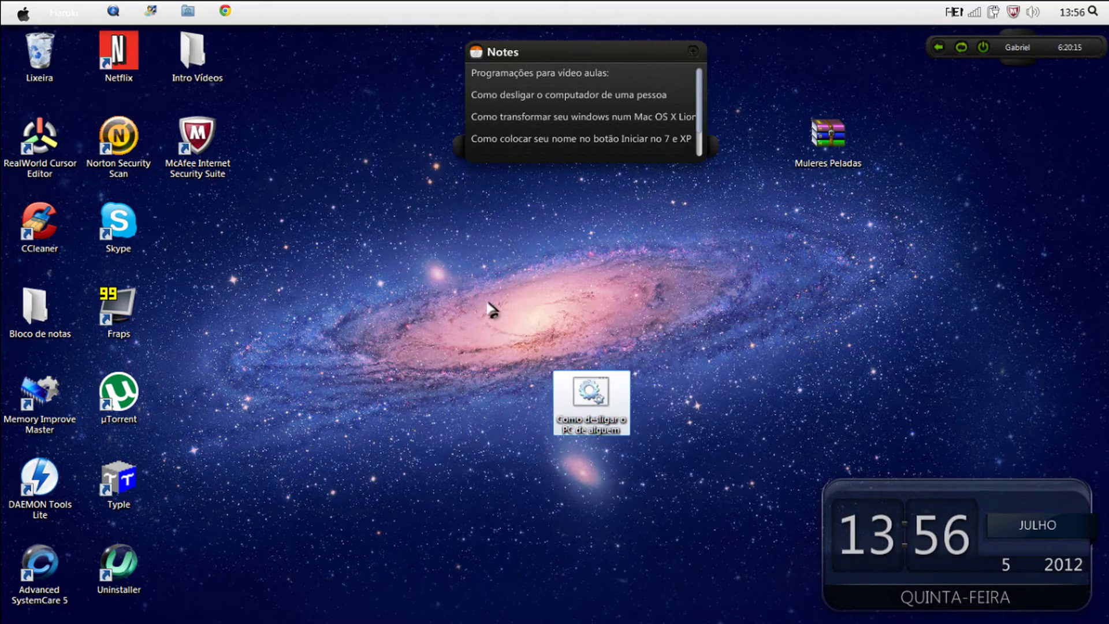
click(466, 296)
Search the installed programs for "exec", open Executar and activate its command field
click(23, 13)
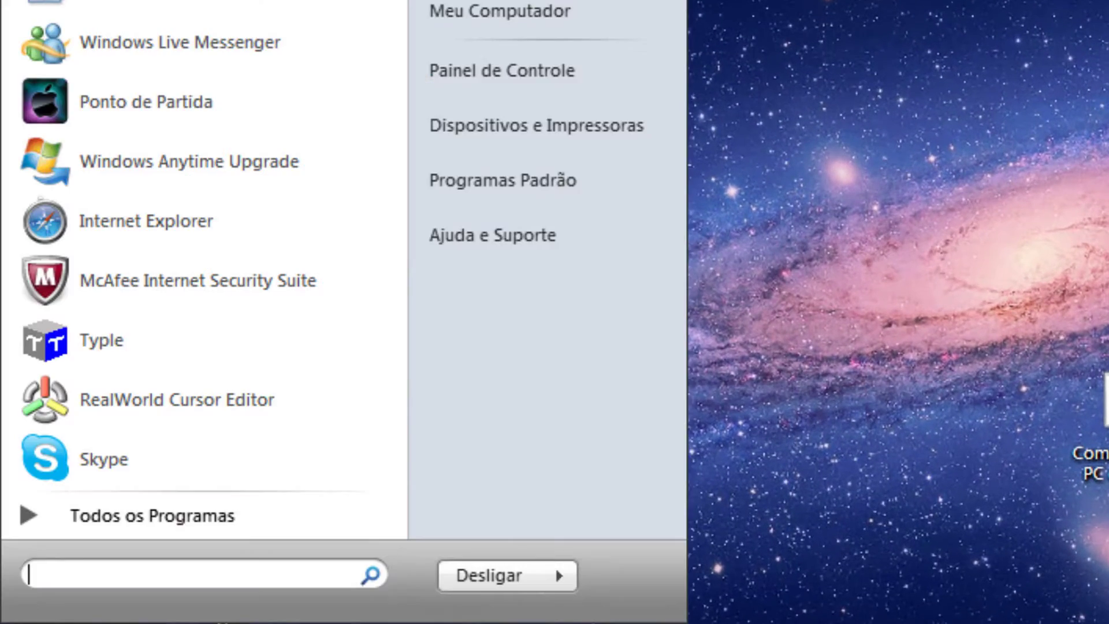
text(exe)
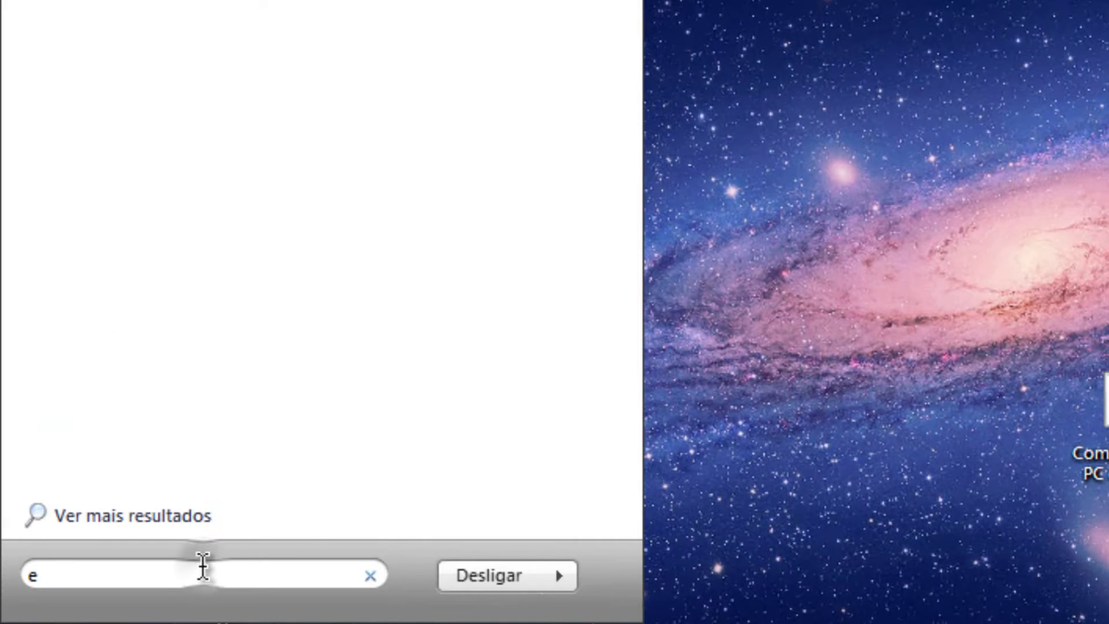
text(c)
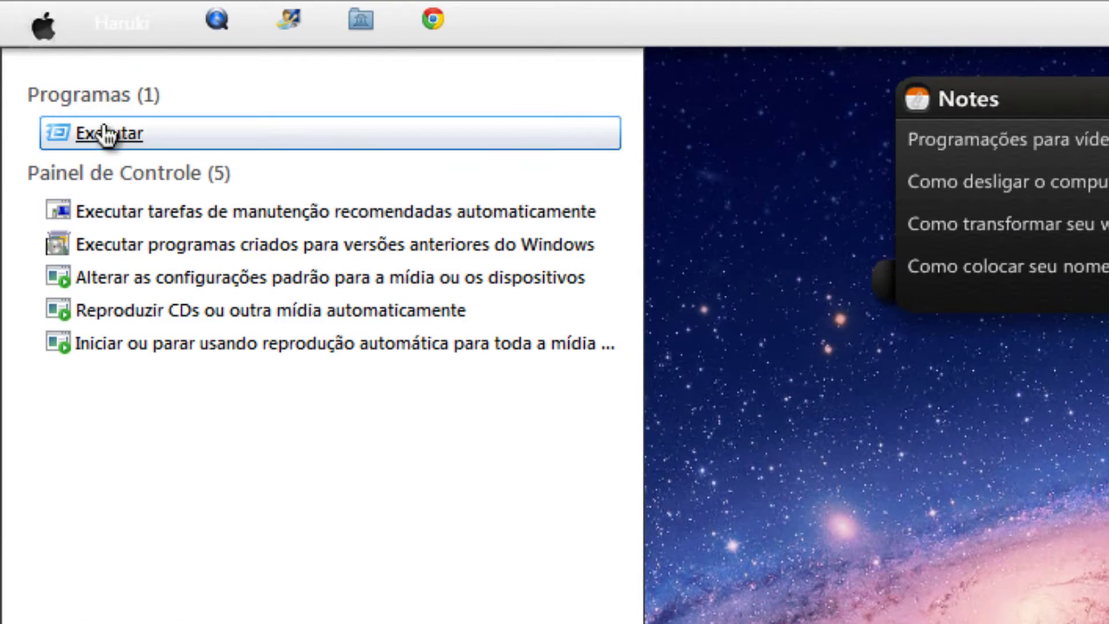
click(104, 136)
click(378, 215)
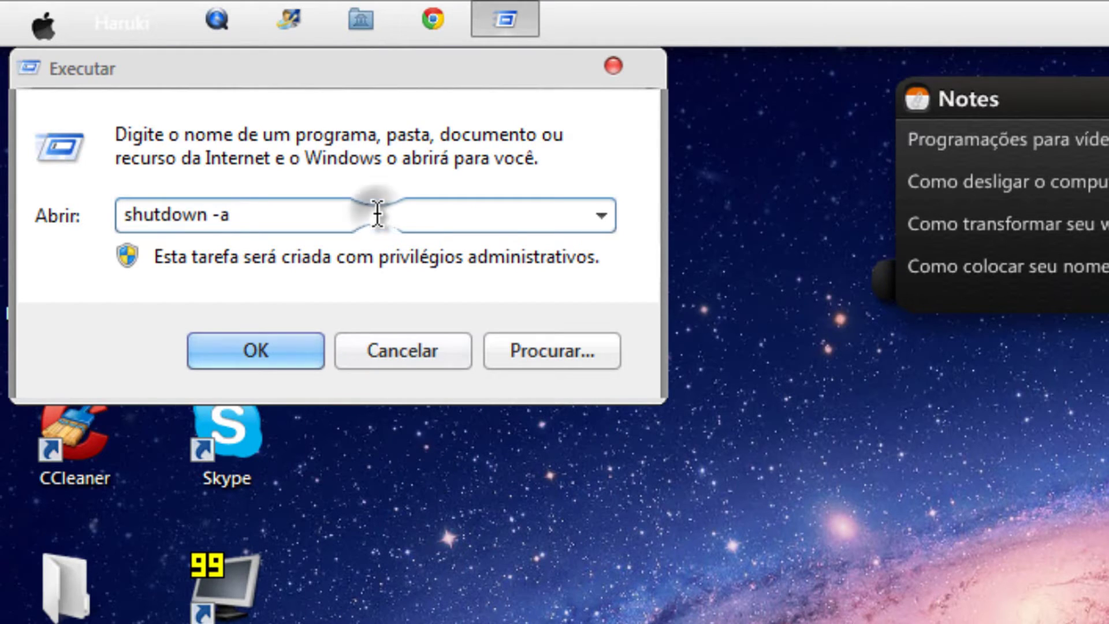
Review the shutdown -a command in Executar, point out the "Como desligar o PC de alguem" script and close the dialog
drag(378, 215, 7, 278)
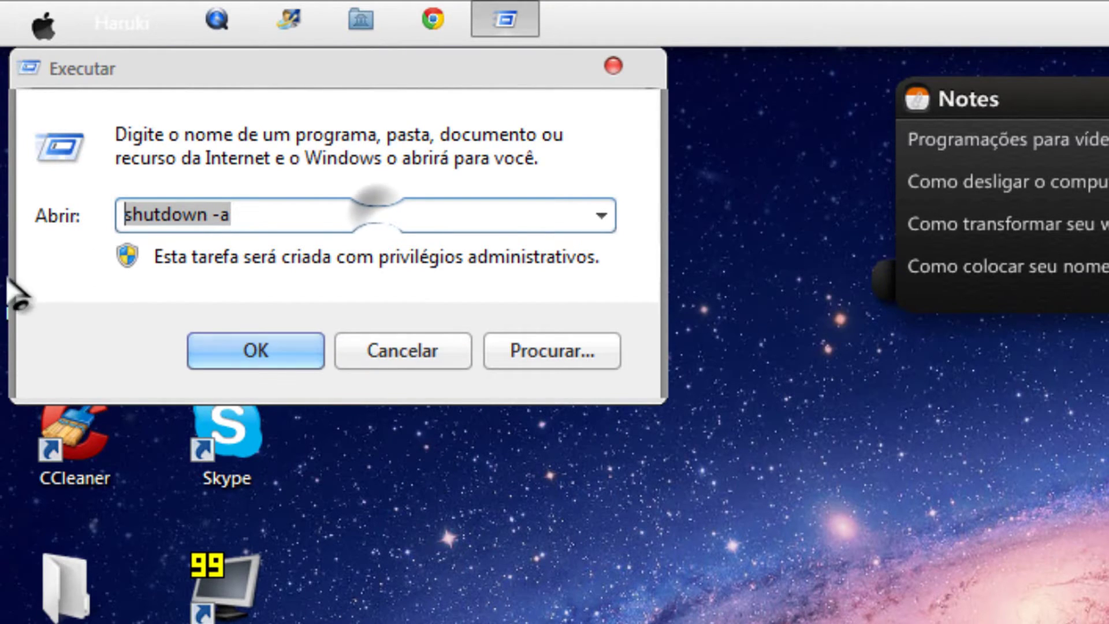
click(309, 214)
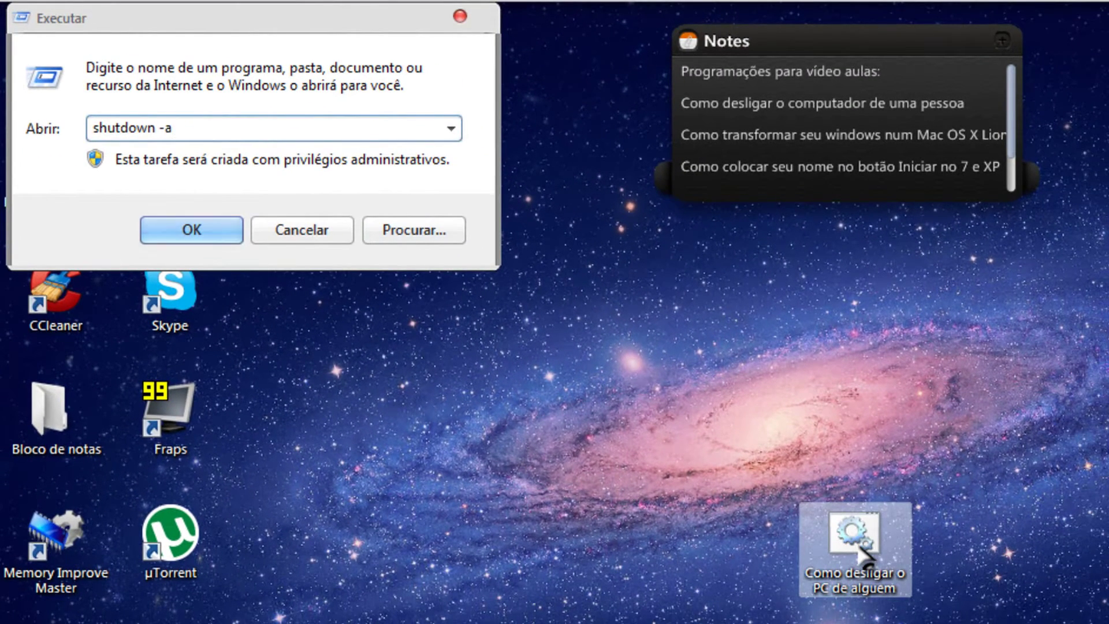
double_click(859, 545)
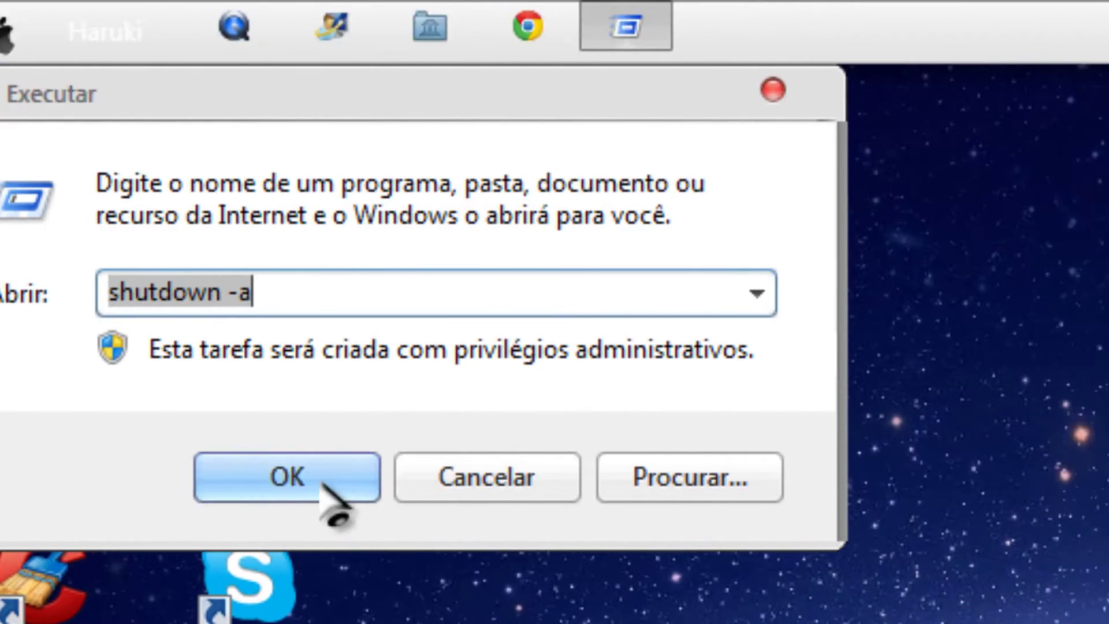
click(405, 491)
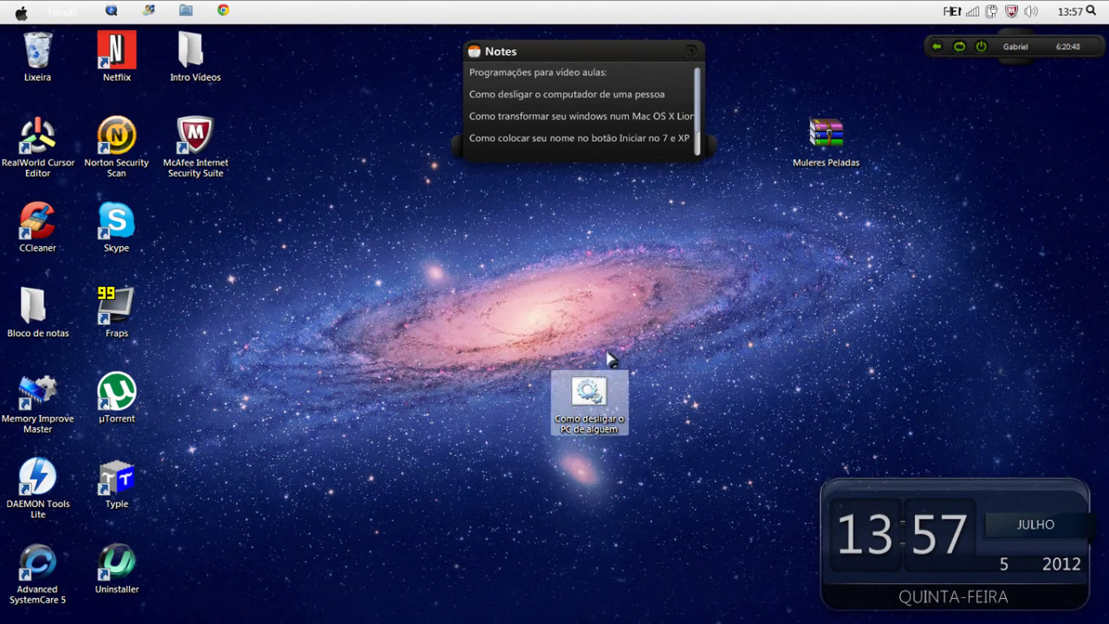
Move the "Como desligar o PC de alguem" script beside the Skype shortcut on the desktop
drag(389, 318, 792, 487)
drag(456, 343, 716, 456)
click(829, 276)
mouse_move(537, 393)
mouse_down()
mouse_move(310, 340)
mouse_move(215, 276)
mouse_move(231, 228)
mouse_up()
Rename the "Como desligar o PC de alguem" script as "Mulheres Peladas"
right_click(211, 231)
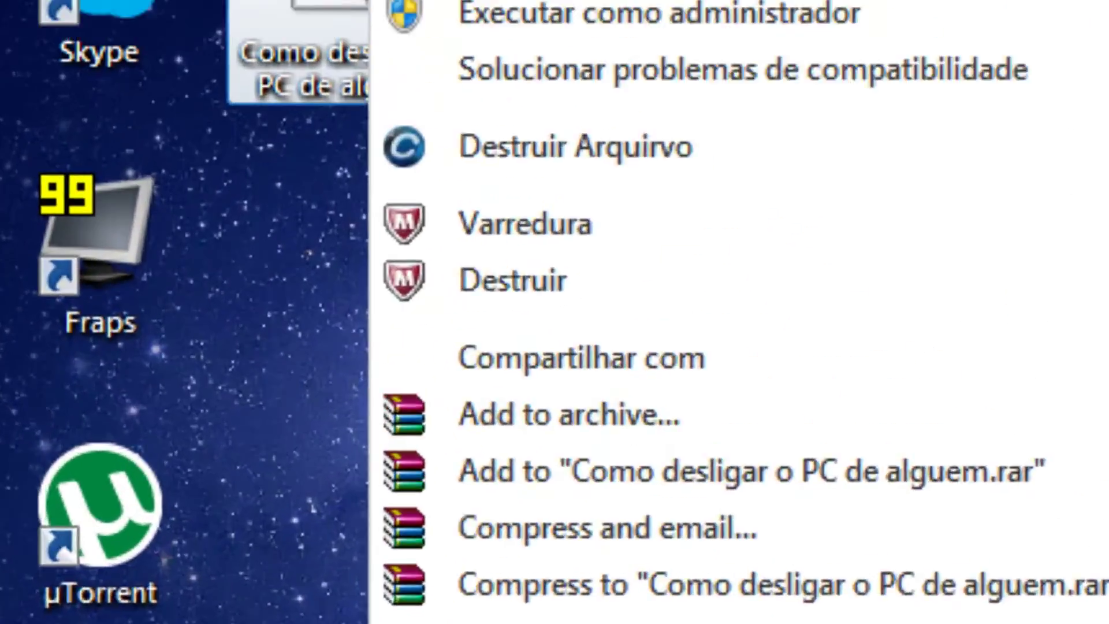
click(390, 560)
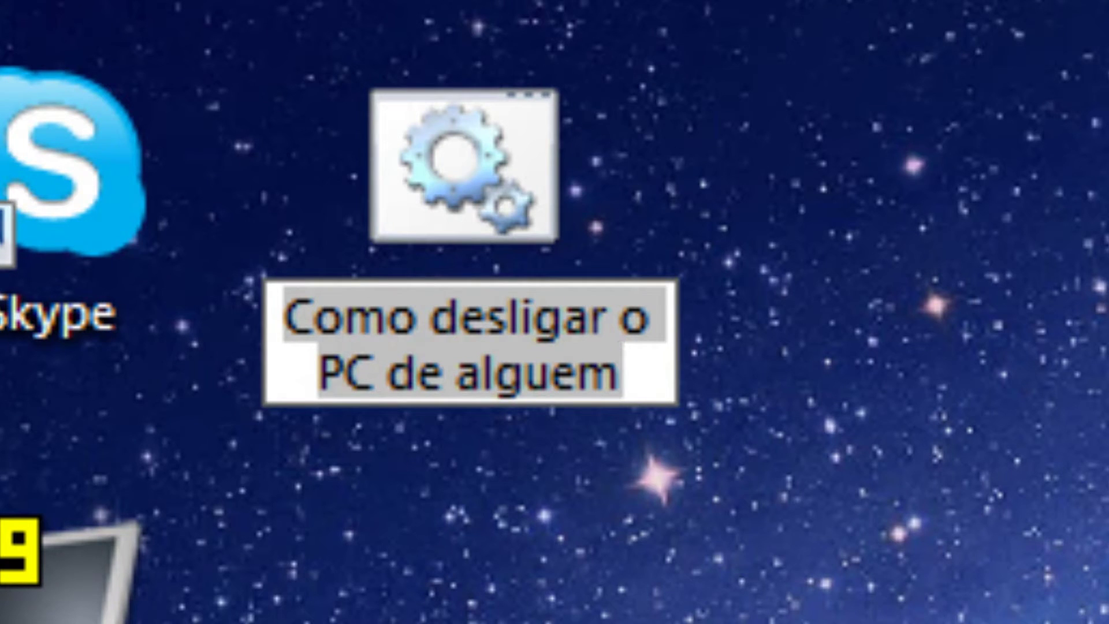
text(Mulher)
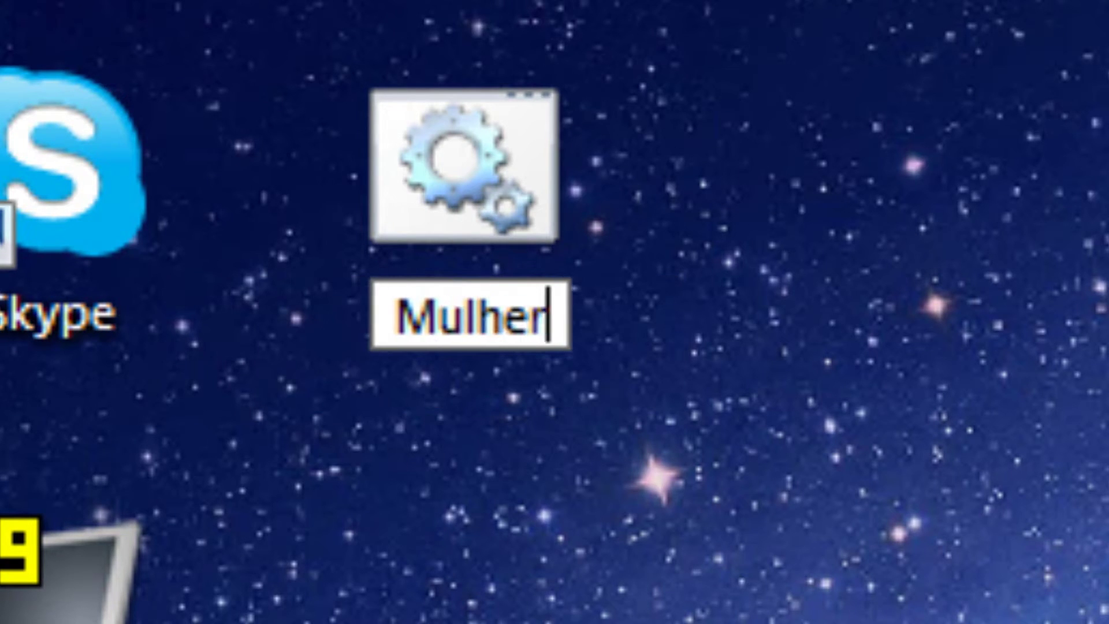
text(es Peladas)
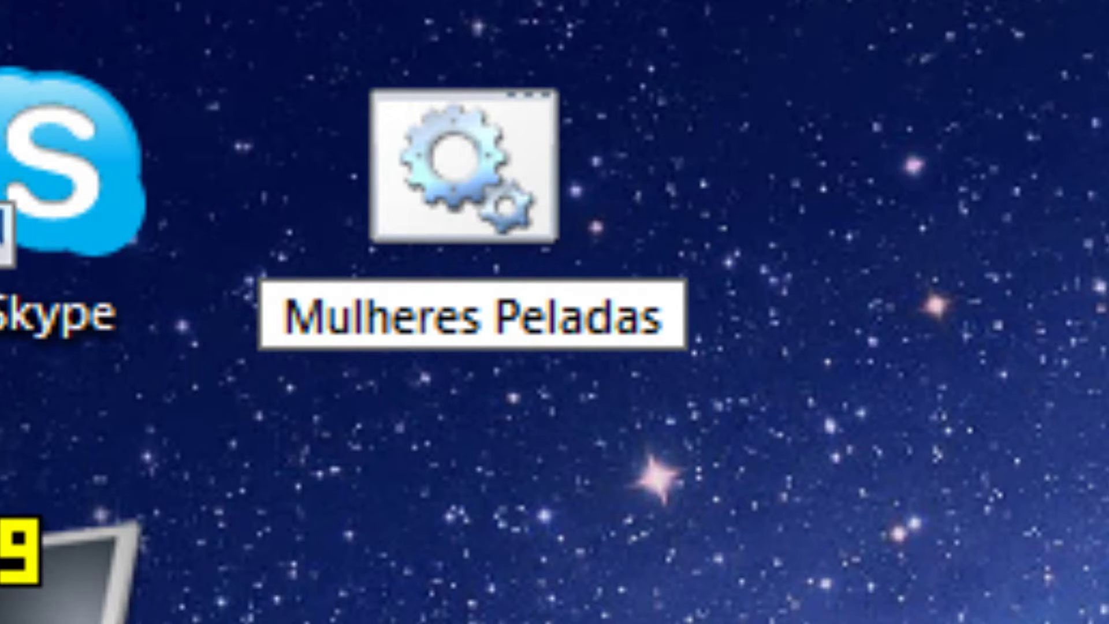
key(Return)
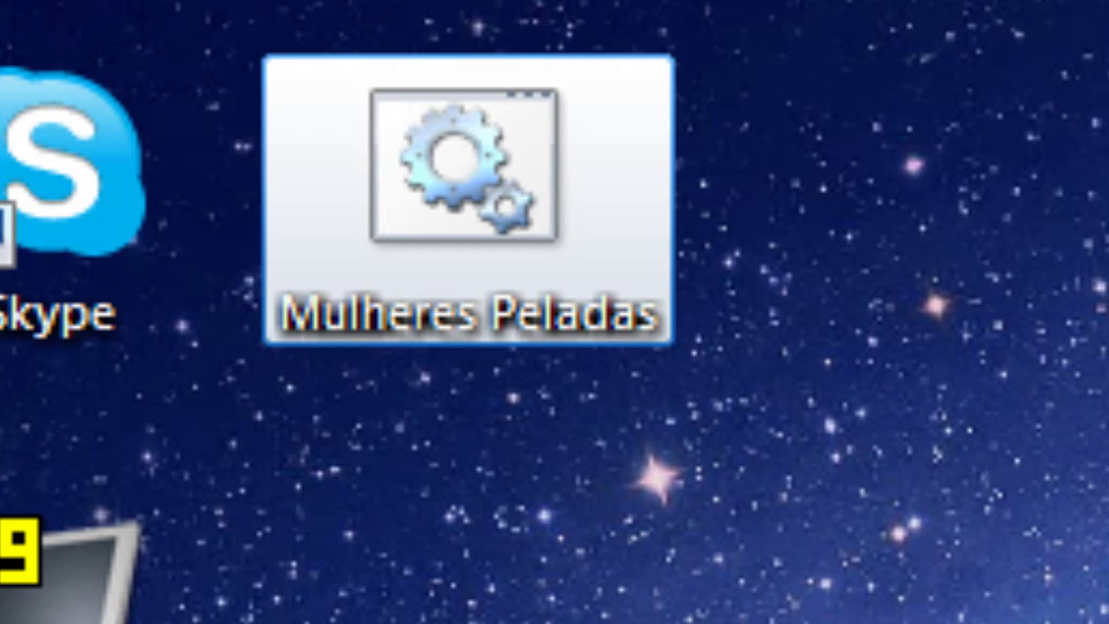
click(1057, 260)
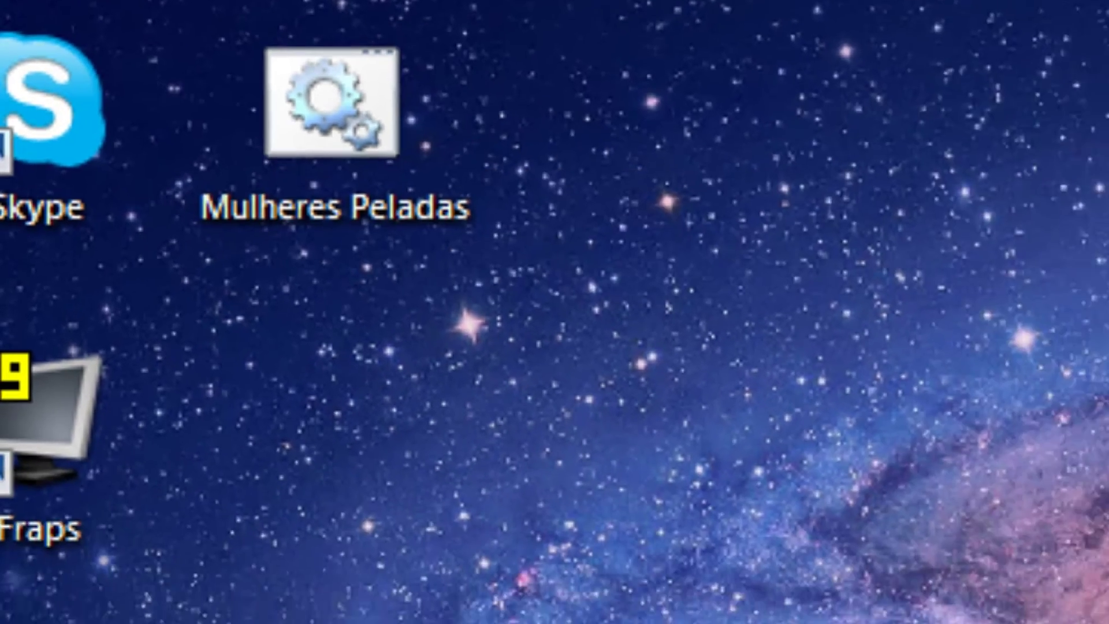
Compress the Mulheres Peladas script into an archive named Mulheres Peladas.rar, keeping the RAR format
right_click(286, 78)
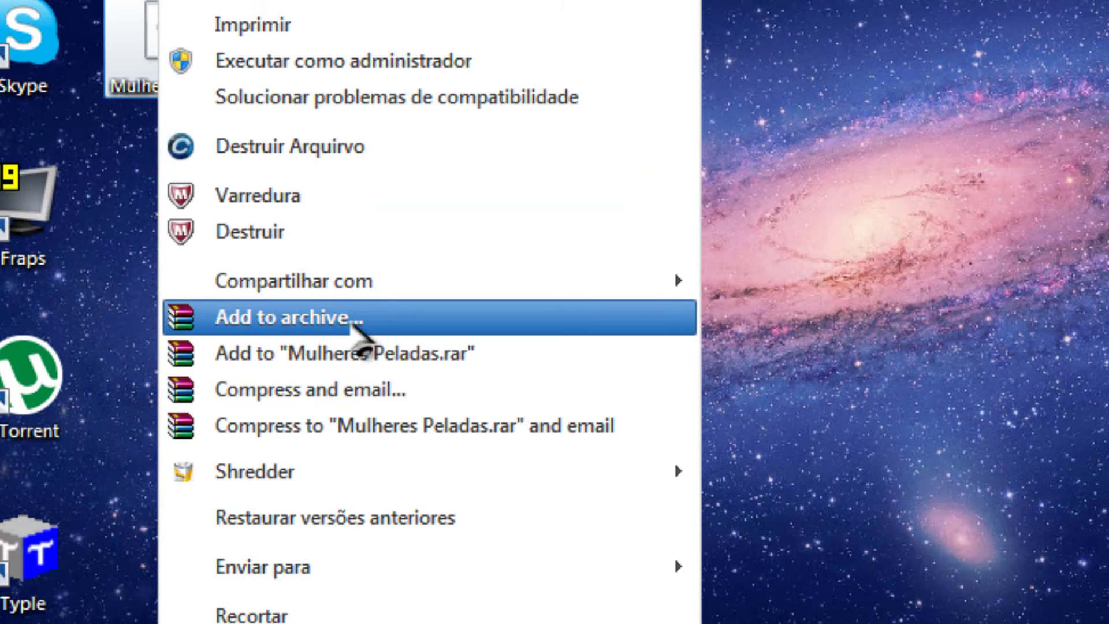
click(354, 325)
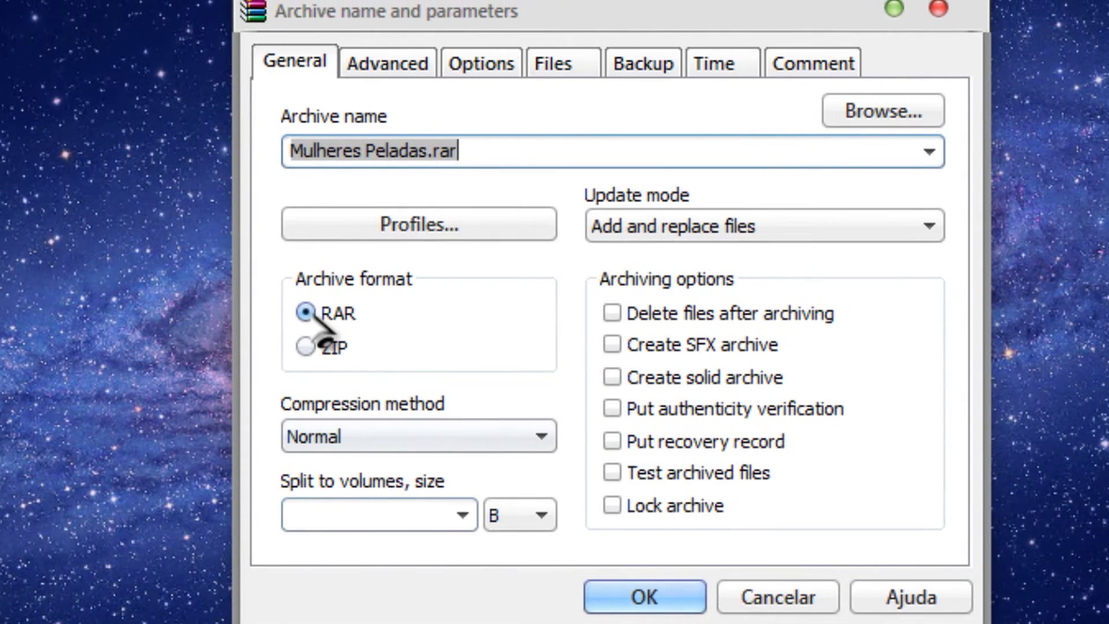
click(306, 347)
click(306, 312)
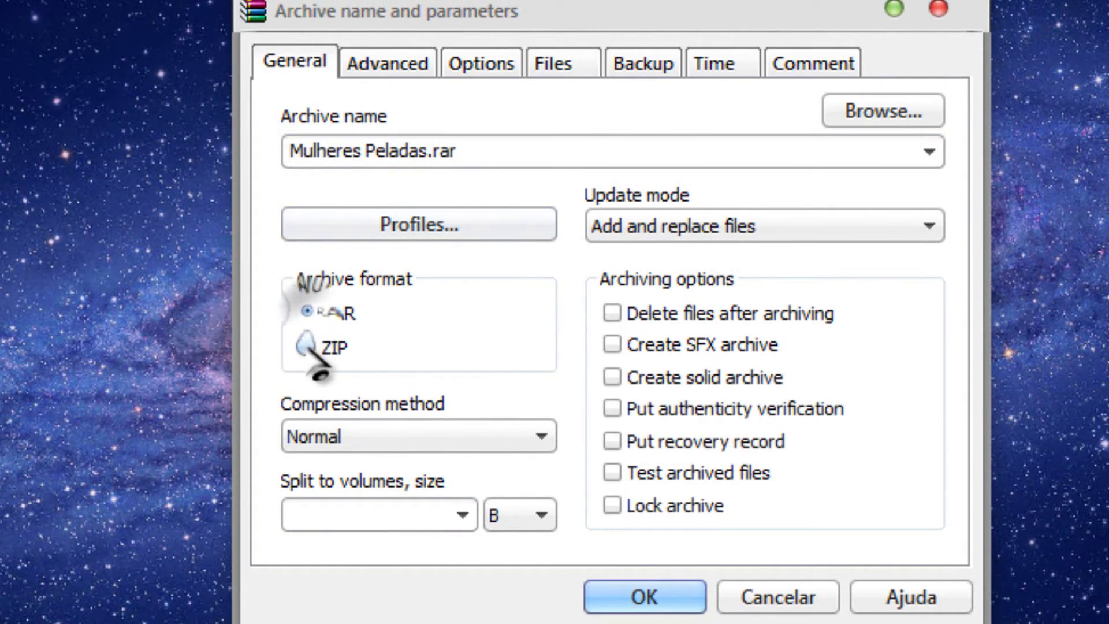
click(636, 599)
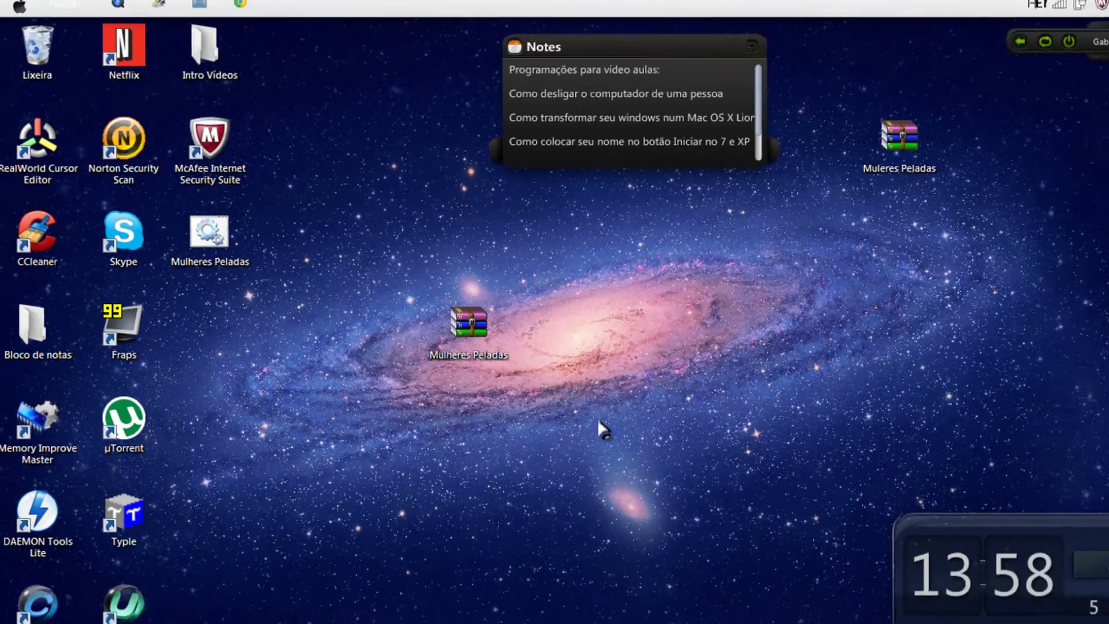
drag(551, 391, 404, 243)
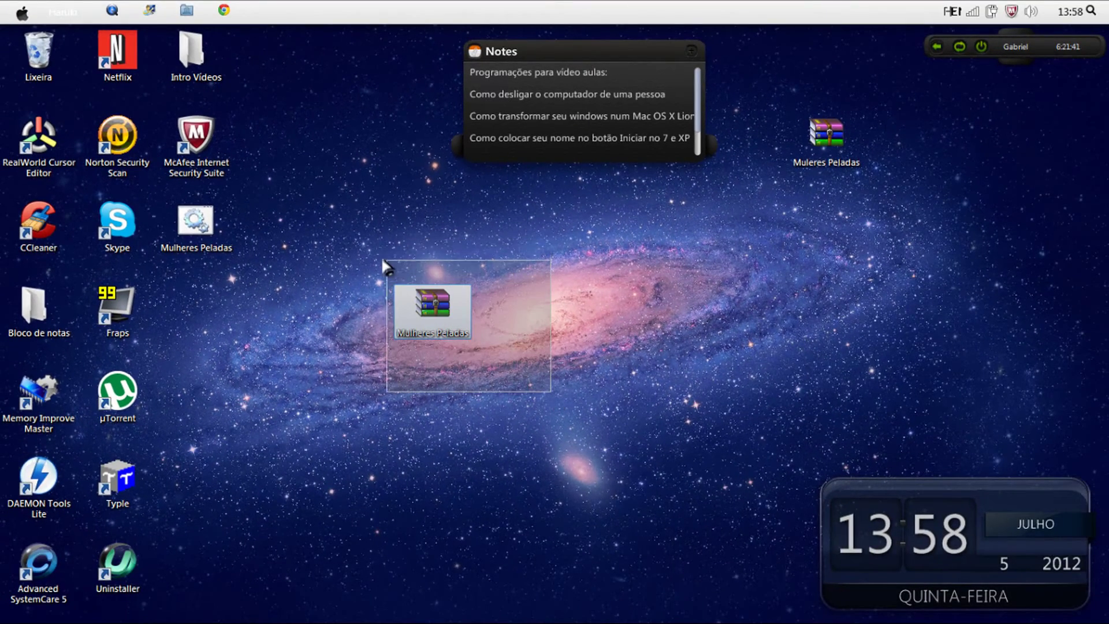
drag(335, 218, 304, 216)
click(303, 216)
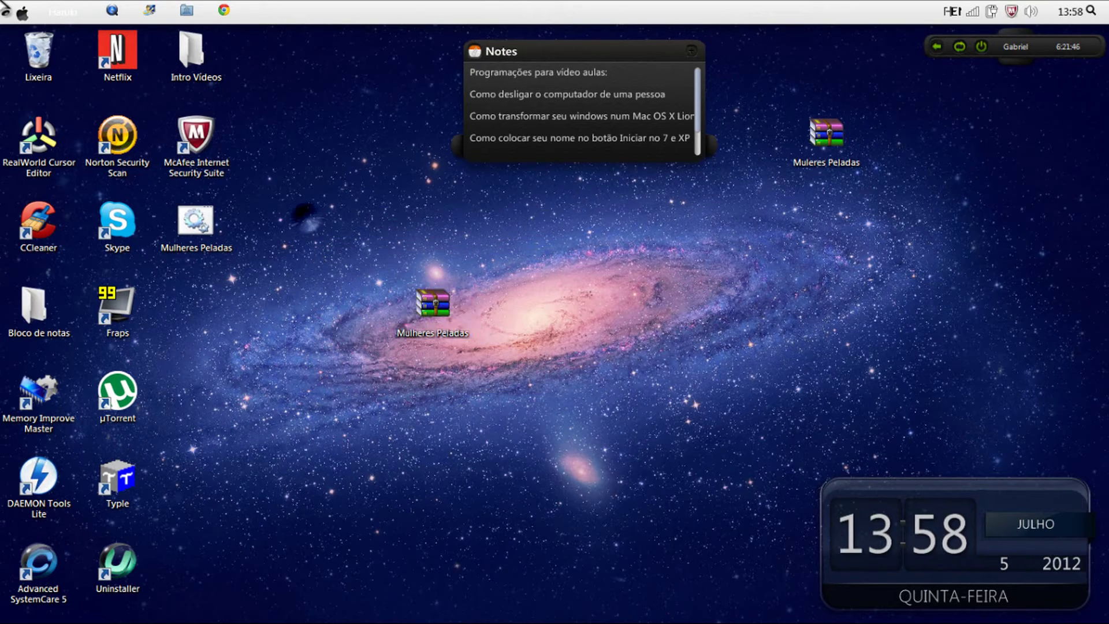
Delete the Mulheres Peladas and Muleres Peladas WinRAR archives from the desktop
right_click(454, 322)
click(500, 567)
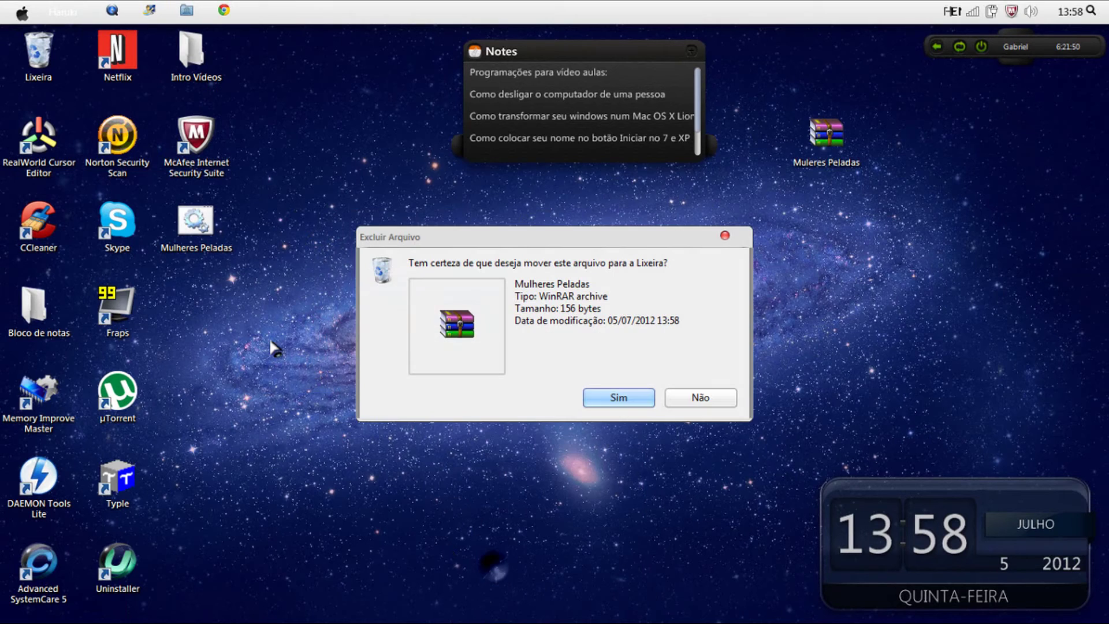
key(Escape)
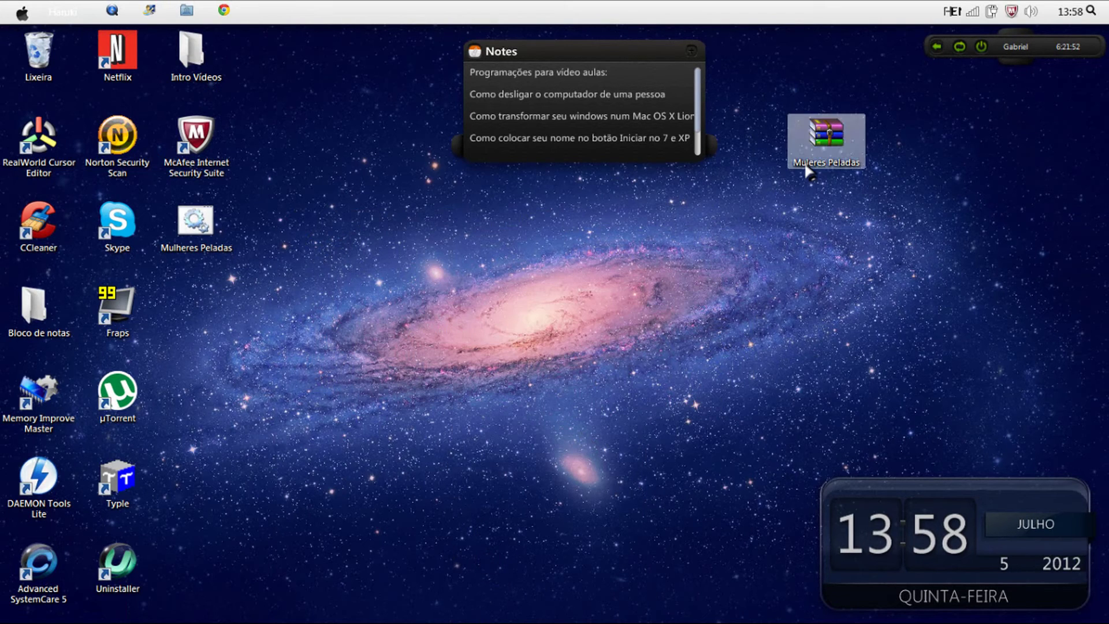
right_click(807, 168)
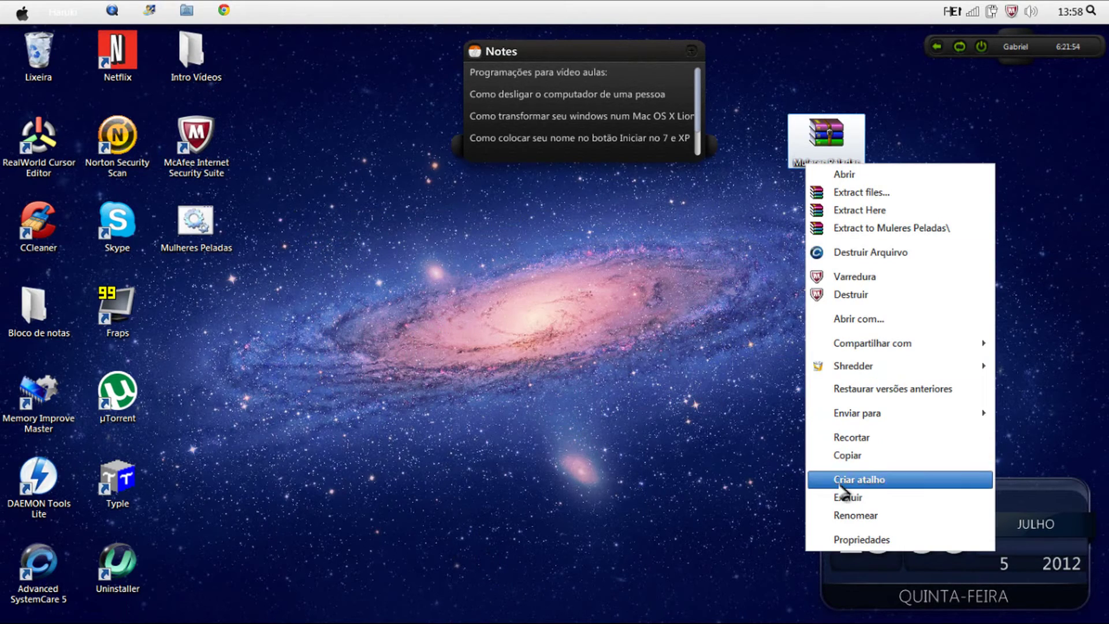
click(836, 496)
key(Return)
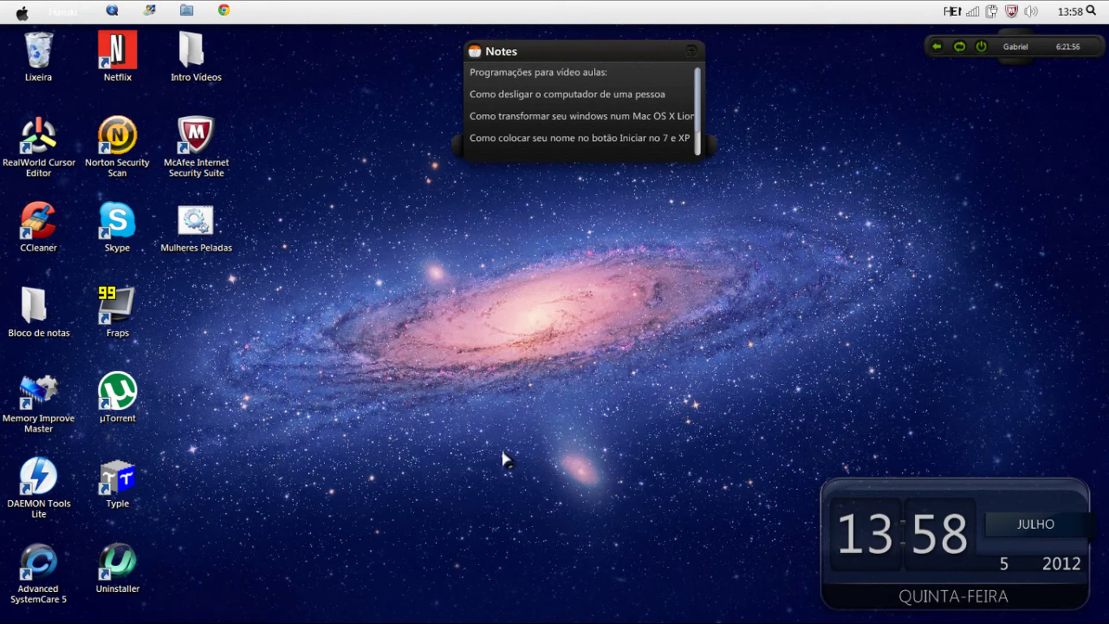
Delete the Mulheres Peladas script from the desktop
right_click(191, 225)
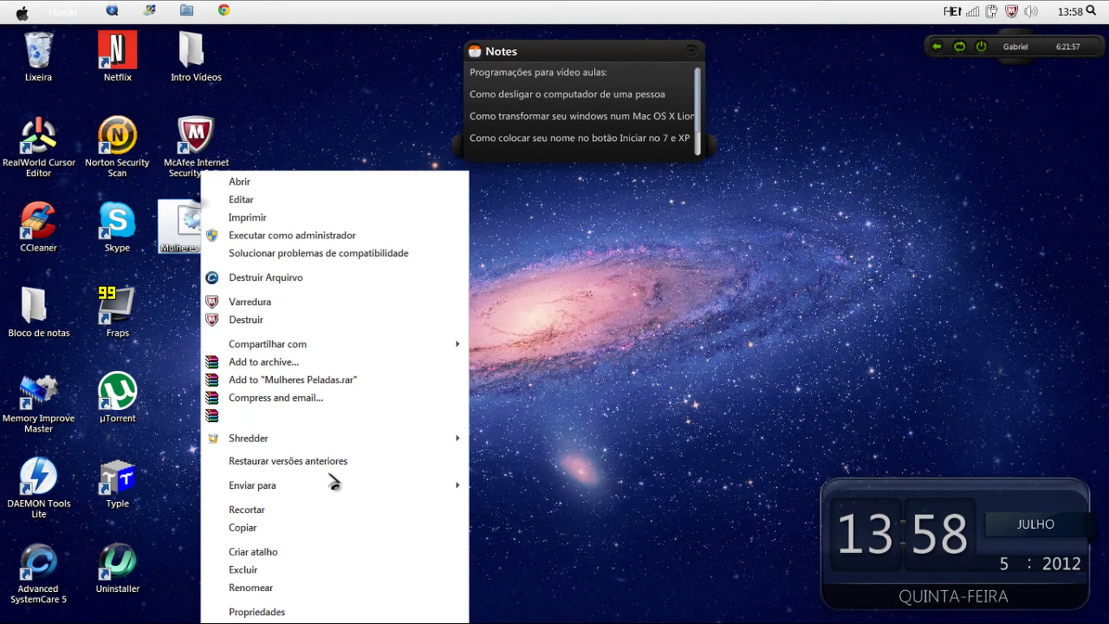
click(273, 566)
key(Return)
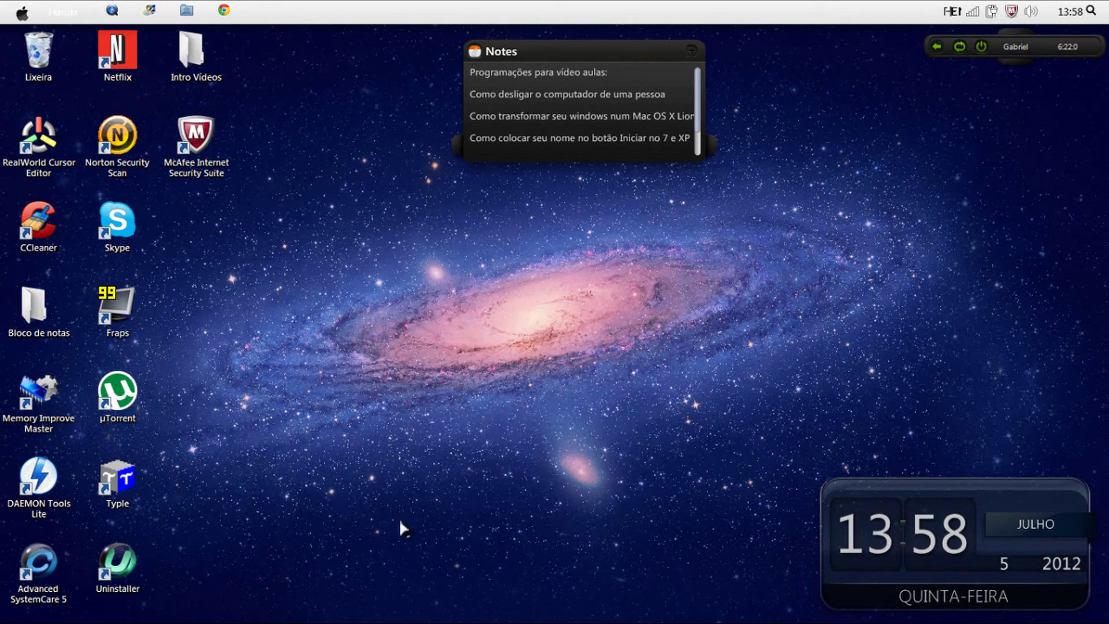
Switch to Chrome to view the YouTube channel page and its title, and minimise the browser
mouse_move(722, 604)
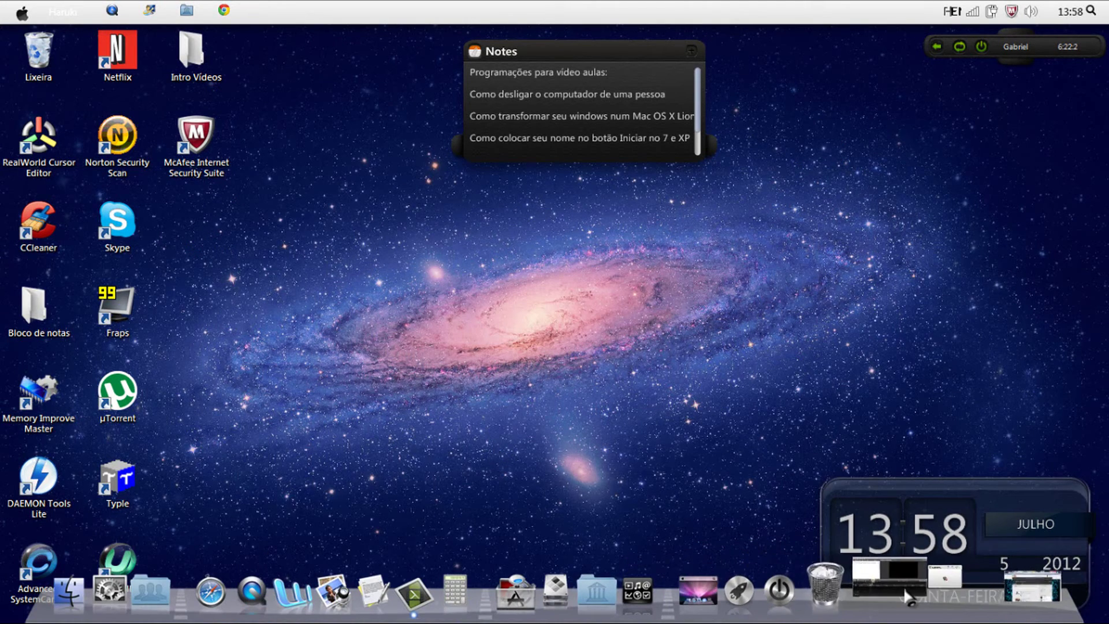
click(1003, 603)
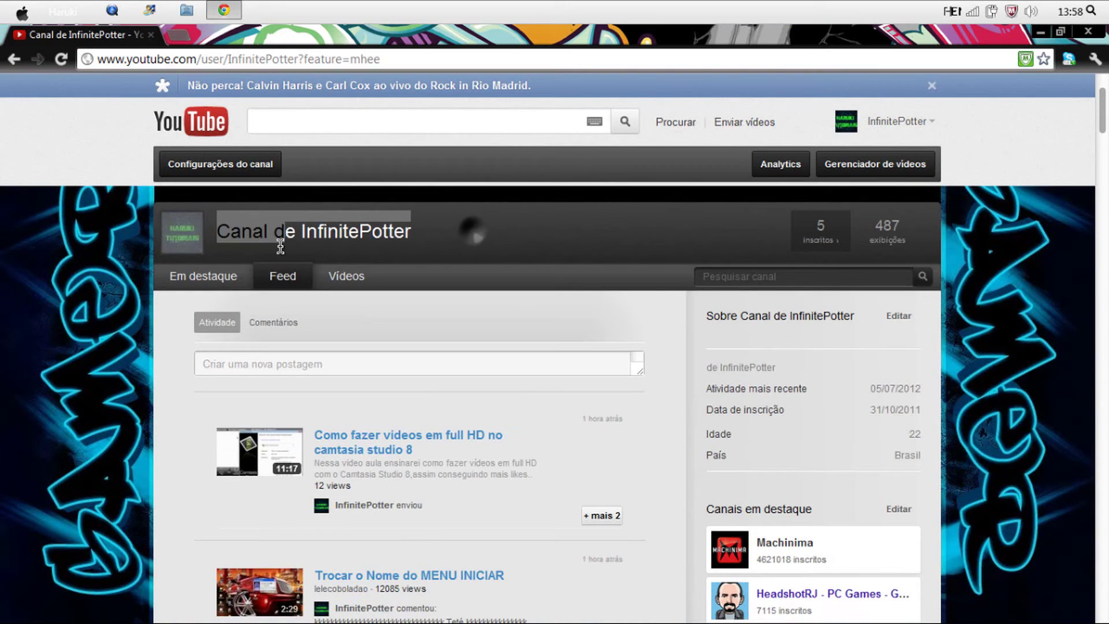
click(299, 233)
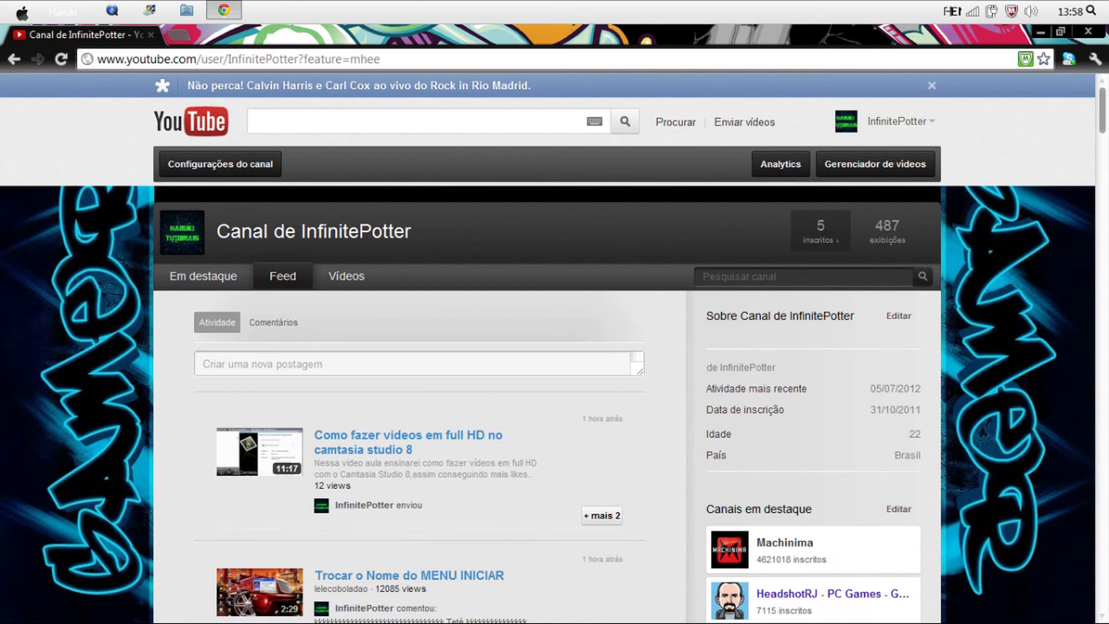
mouse_move(1105, 116)
mouse_down()
mouse_move(1104, 286)
mouse_move(1105, 110)
mouse_up()
click(1040, 32)
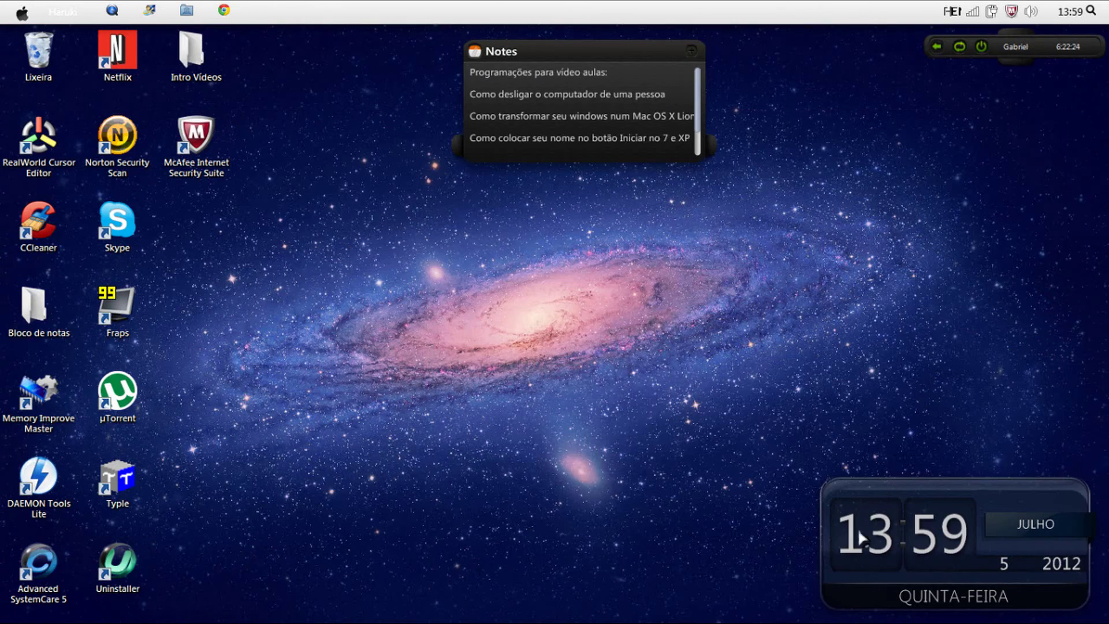
click(846, 592)
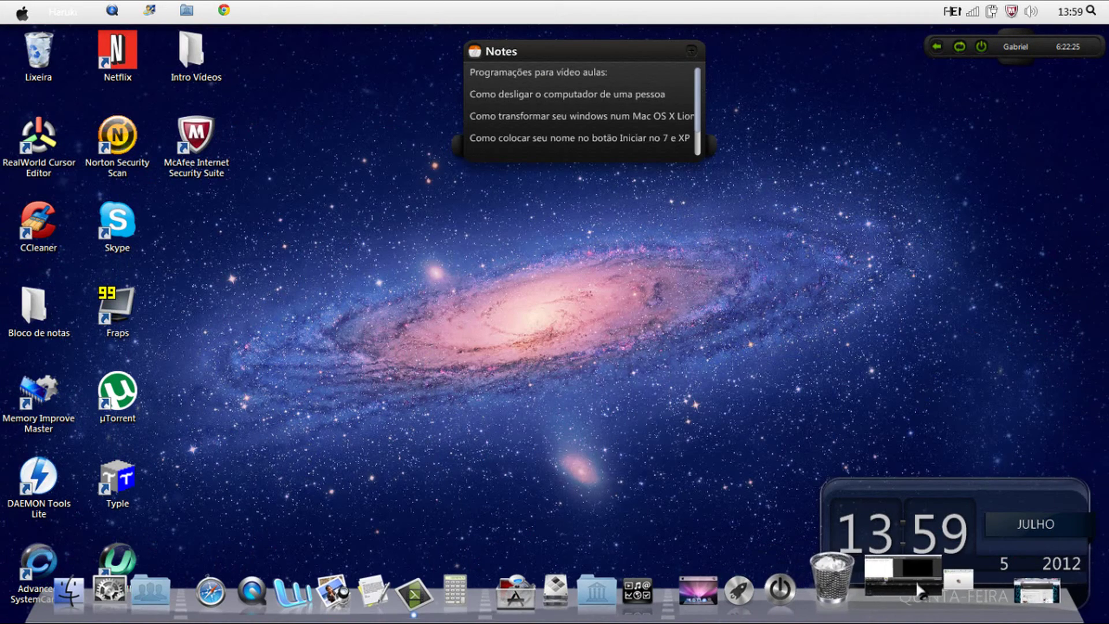